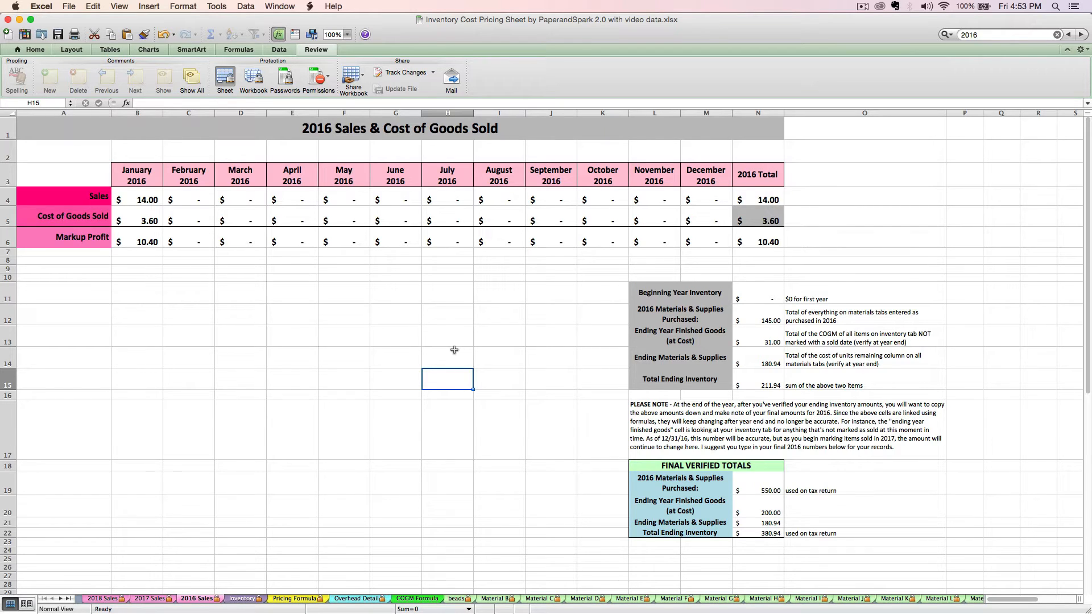
- Review the Inventory, beads and COGM Formula sheets that supply data to the 2016 Sales sheet
{"action": "left_click", "coordinate": [251, 599]}
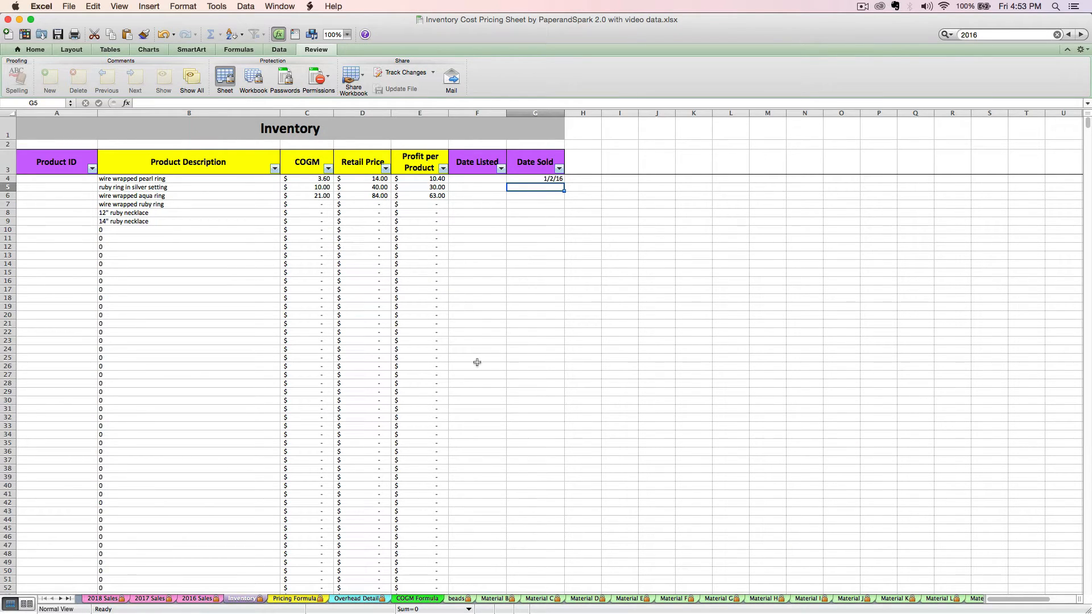
{"action": "left_click", "coordinate": [458, 601]}
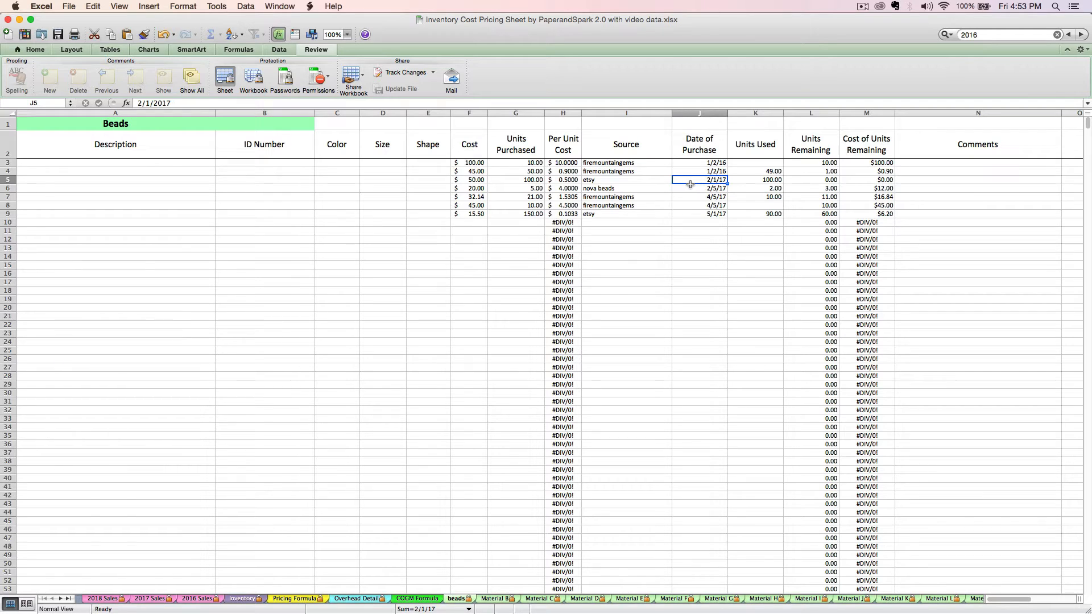
{"action": "left_click", "coordinate": [241, 599]}
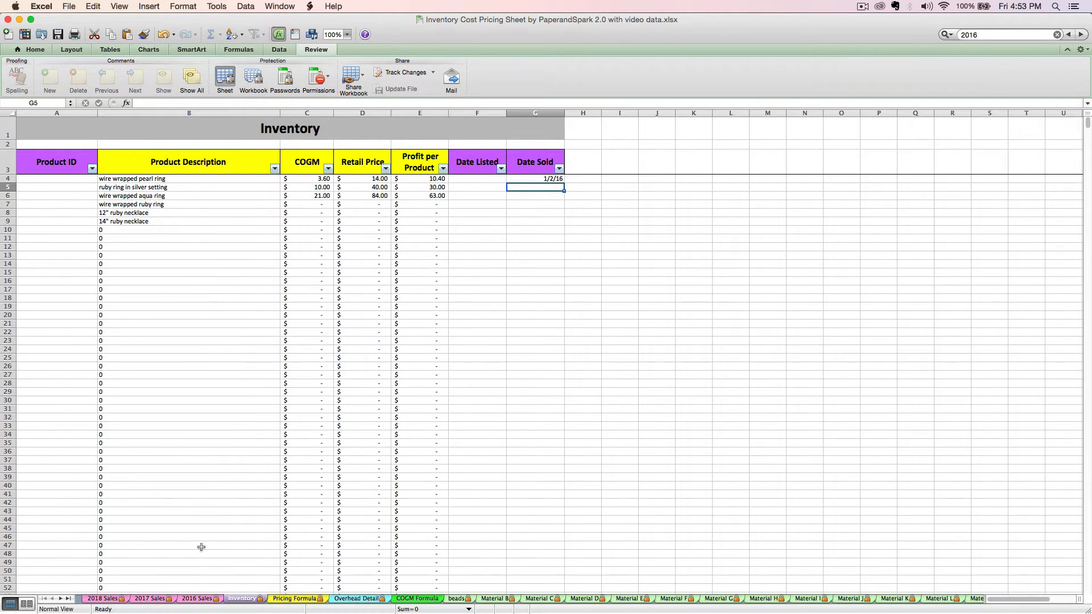
{"action": "left_click", "coordinate": [197, 600]}
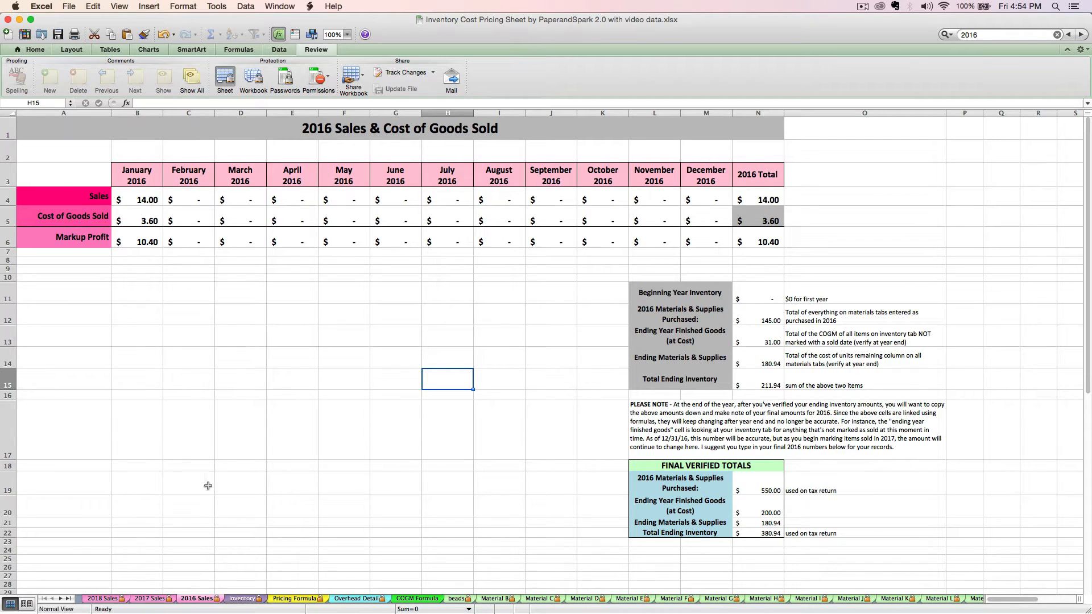
{"action": "left_click", "coordinate": [408, 599]}
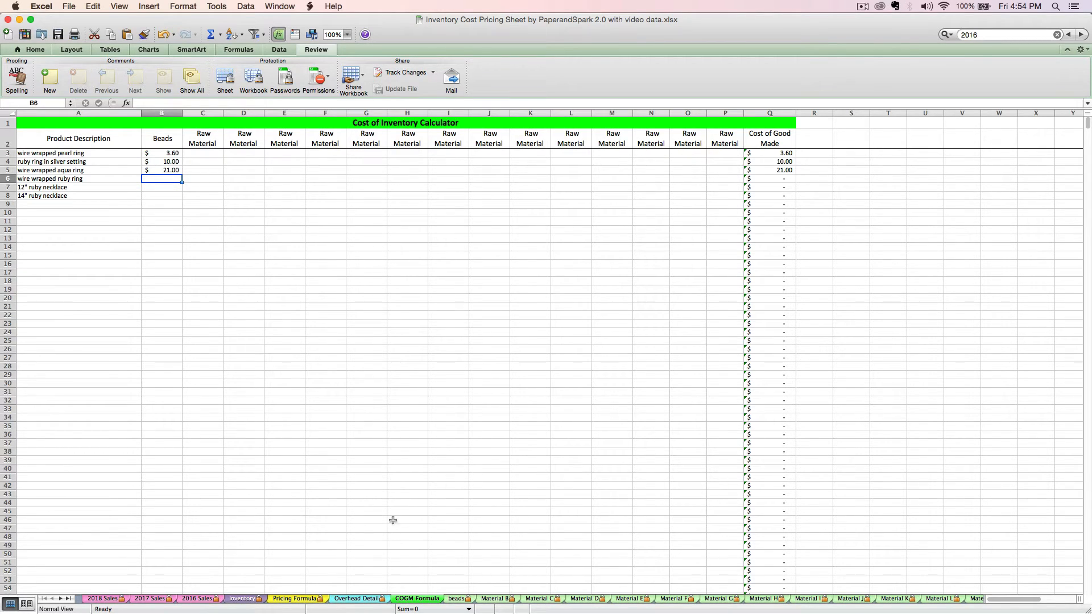
{"action": "left_click", "coordinate": [198, 598]}
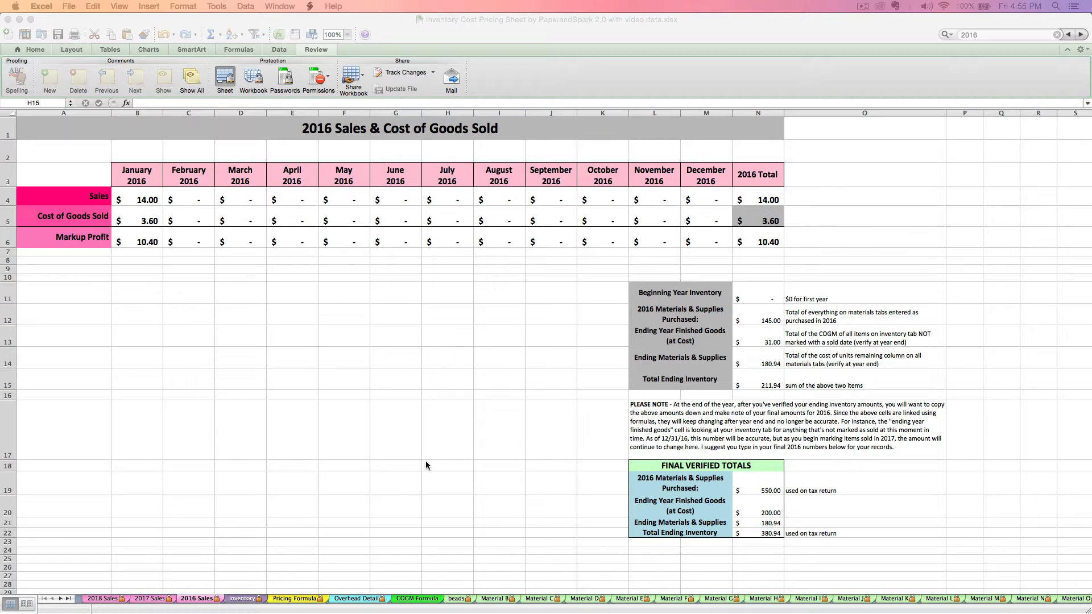
- Compare the units used and units remaining on the beads sheet with the COGM Formula sheet, ending on the 2016 Sales sheet
{"action": "left_click", "coordinate": [459, 599]}
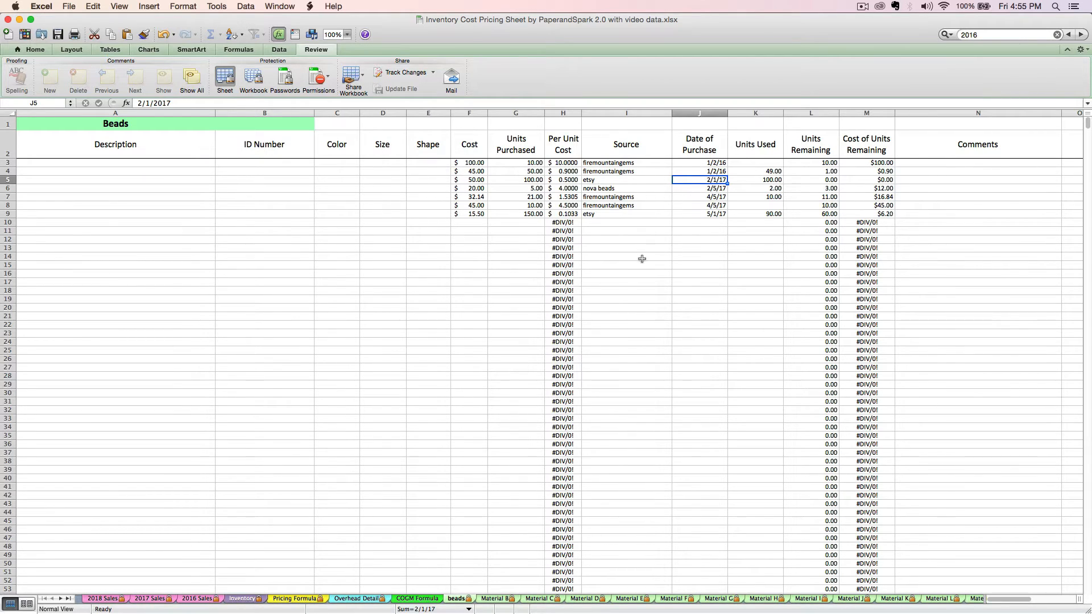
{"action": "left_click", "coordinate": [402, 601]}
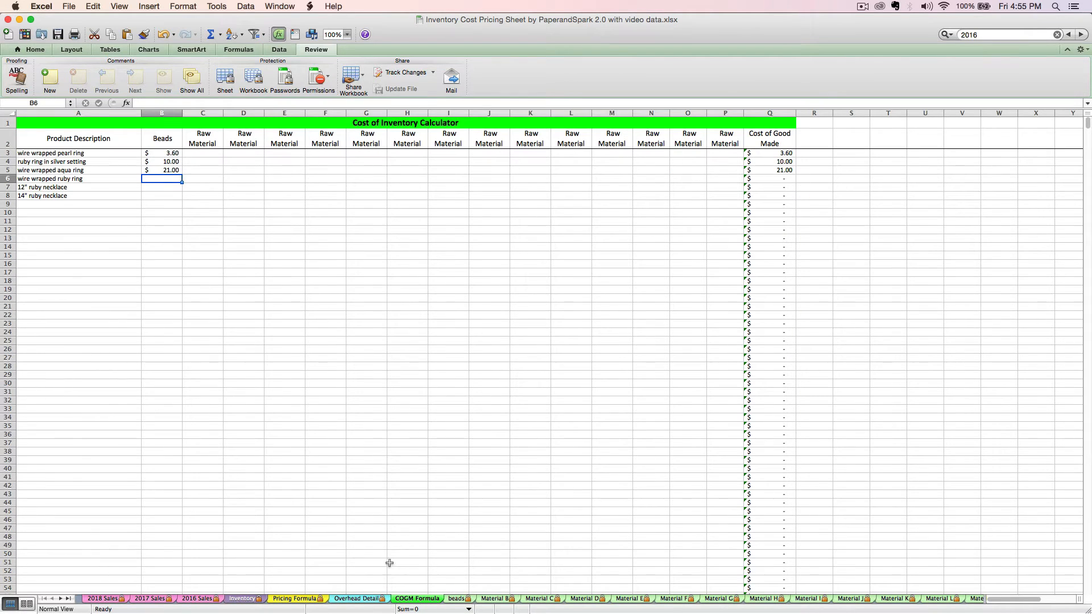
{"action": "left_click", "coordinate": [454, 601]}
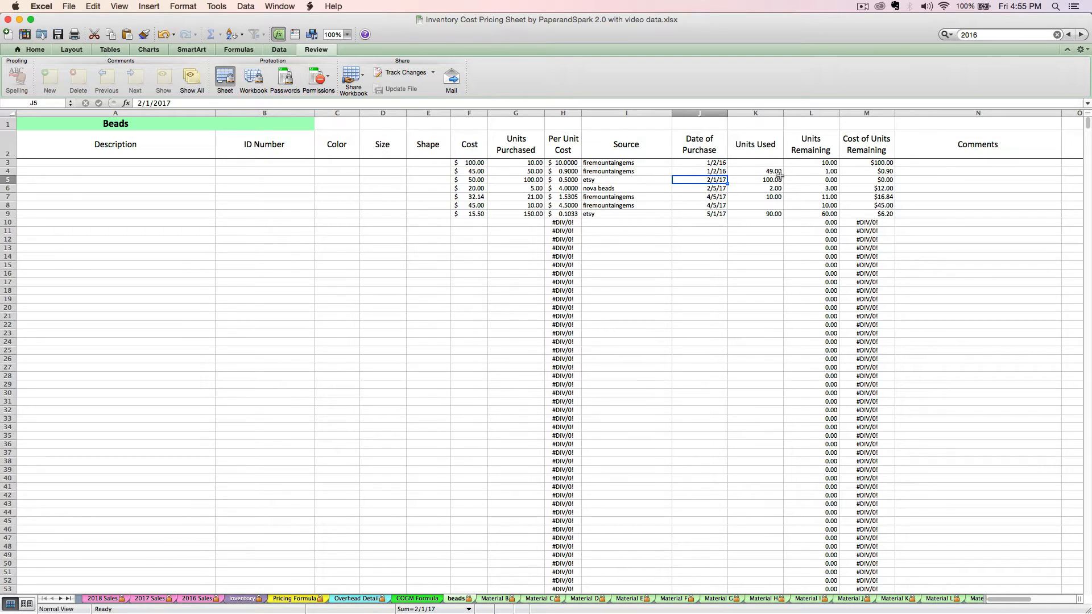
{"action": "left_click", "coordinate": [798, 176]}
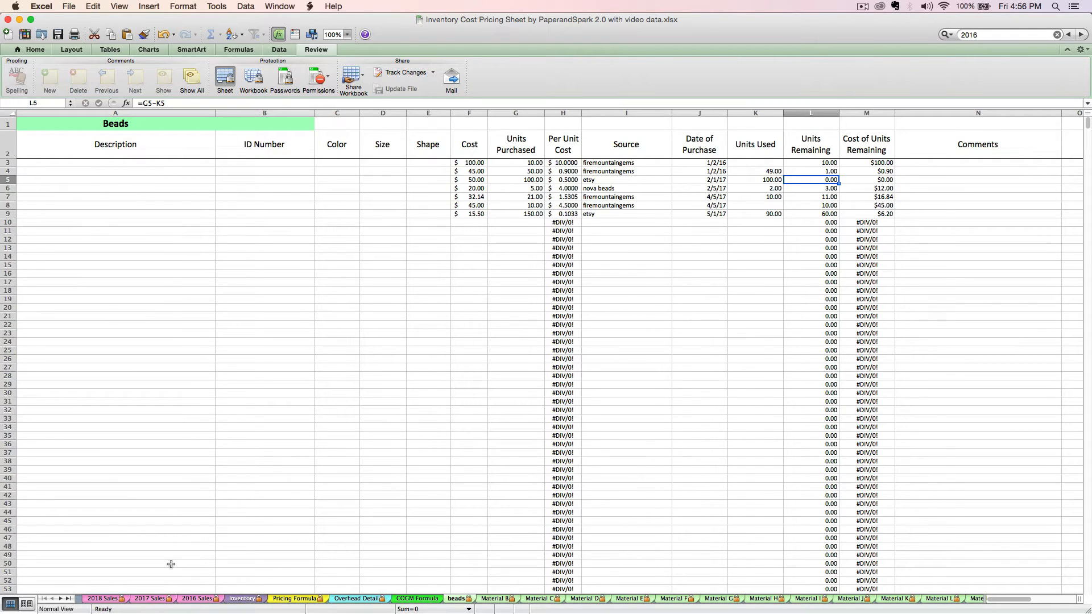
{"action": "left_click", "coordinate": [197, 598]}
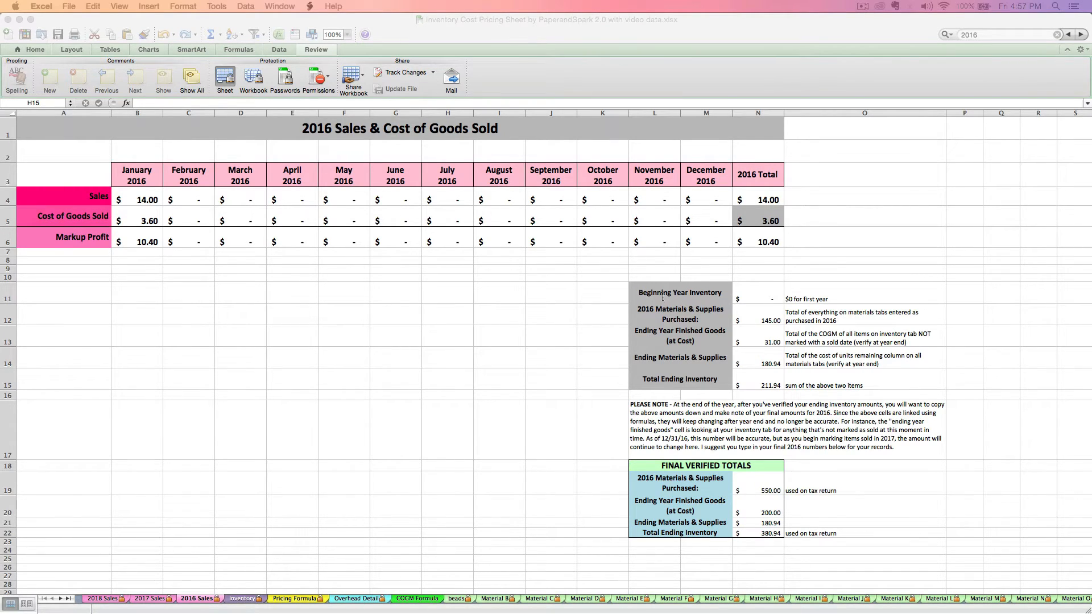
- Enter 0 as the Beginning Year Inventory amount on the 2016 Sales sheet
{"action": "left_click", "coordinate": [706, 291]}
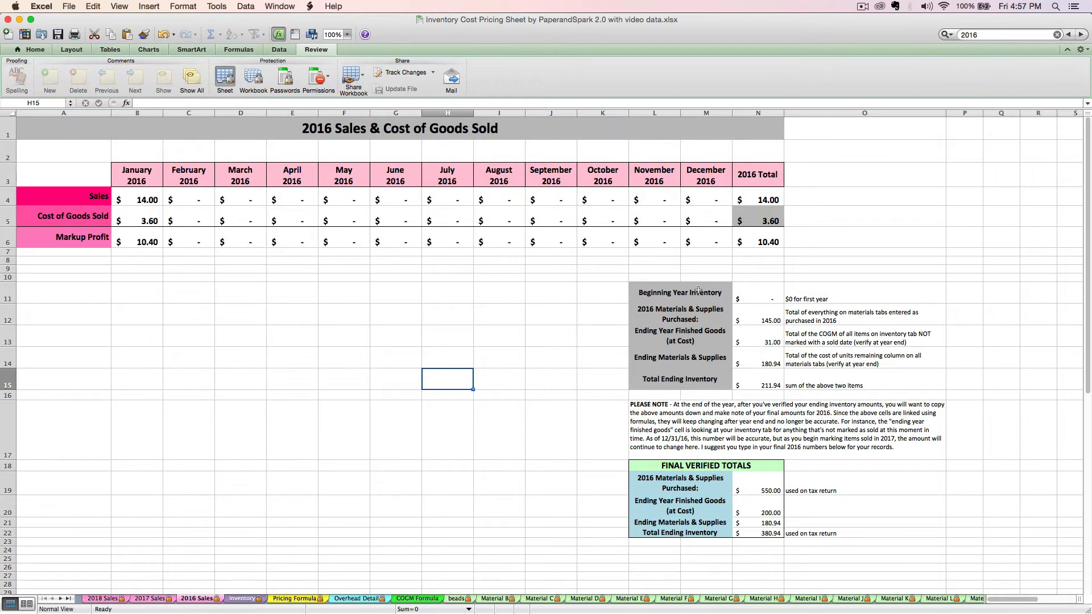
{"action": "left_click", "coordinate": [698, 290]}
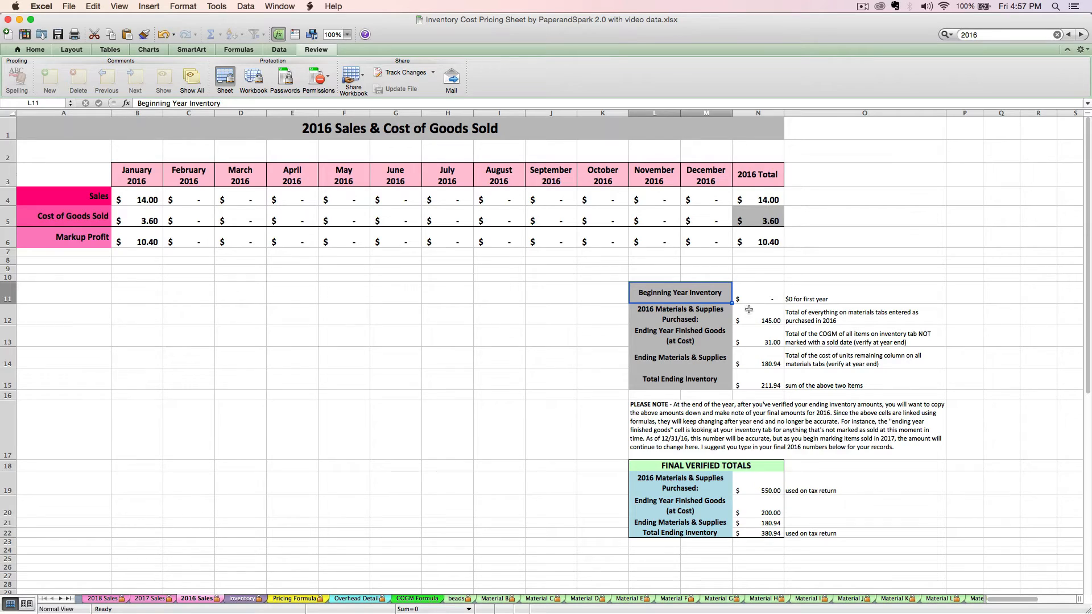
{"action": "left_click", "coordinate": [755, 291]}
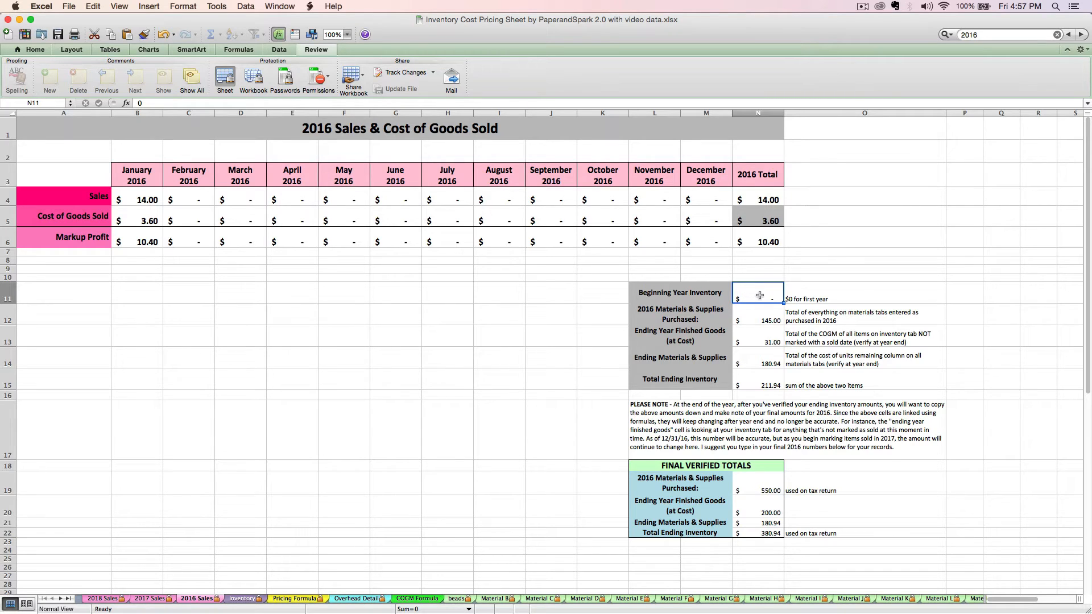
{"action": "type", "text": "0"}
{"action": "key", "text": "Return"}
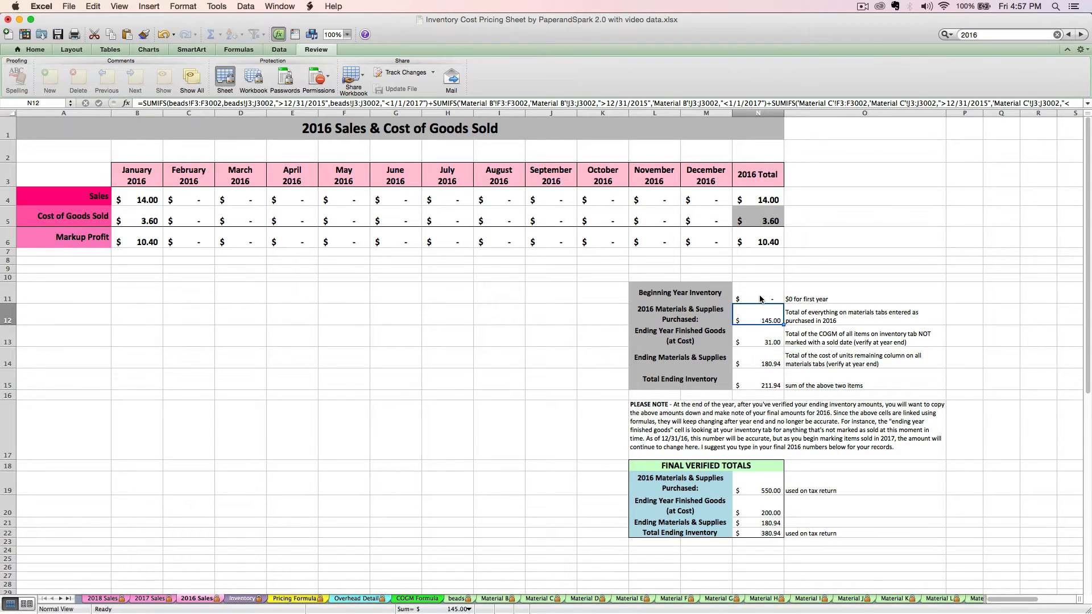
- Set the Beginning Year Inventory amount in cell N11 to 200
{"action": "left_click", "coordinate": [765, 298]}
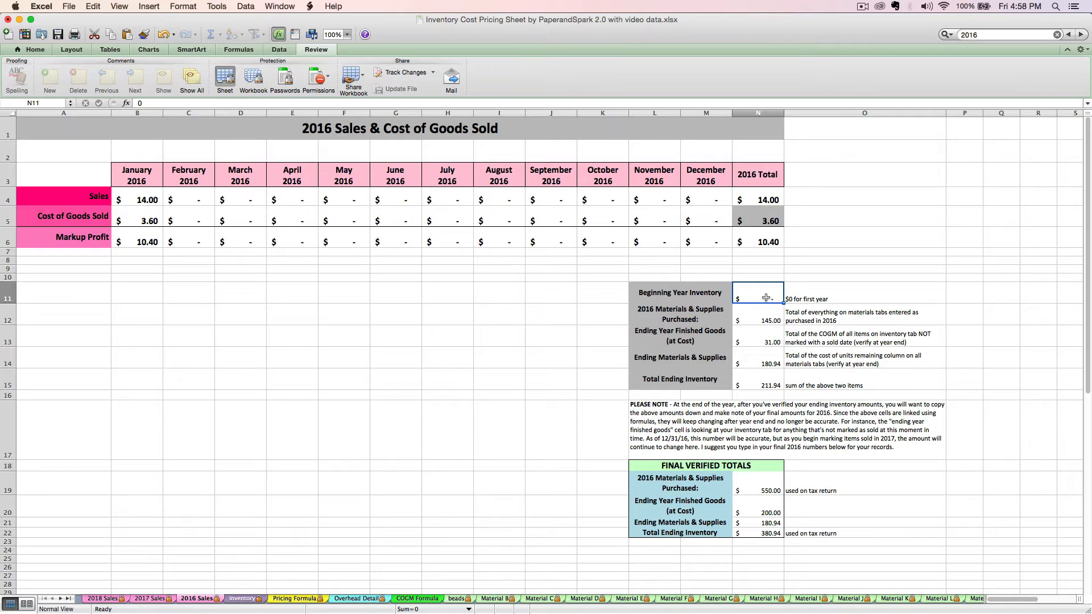
{"action": "type", "text": "200"}
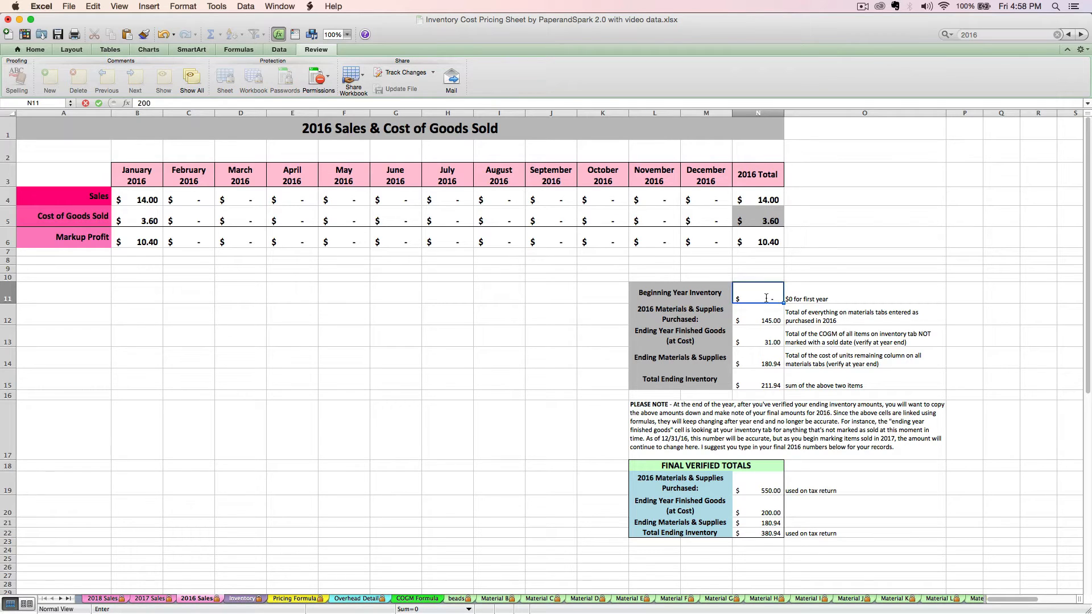
{"action": "key", "text": "Return"}
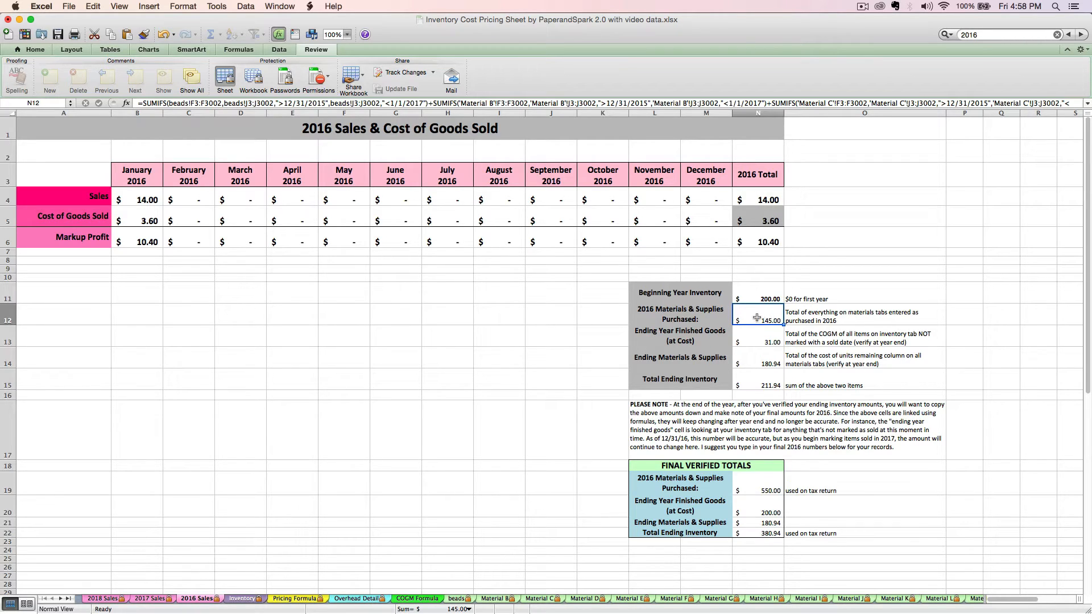
- Trace the 2016 Materials & Supplies Purchased total to the beads sheet and Ending Year Finished Goods to the Inventory sheet
{"action": "left_click", "coordinate": [458, 599]}
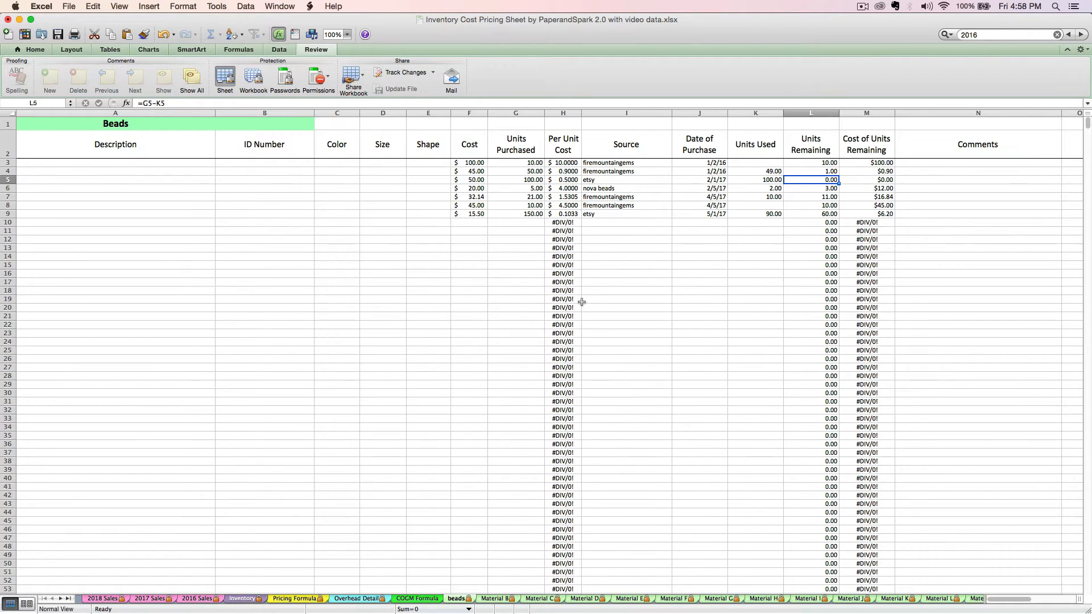
{"action": "left_click", "coordinate": [194, 600]}
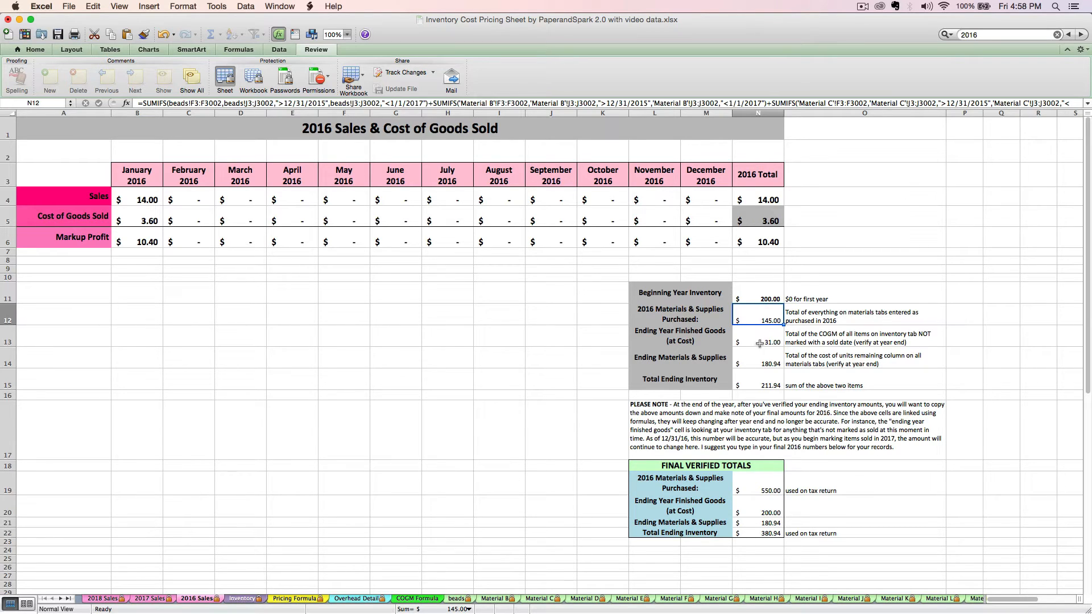
{"action": "left_click", "coordinate": [696, 337]}
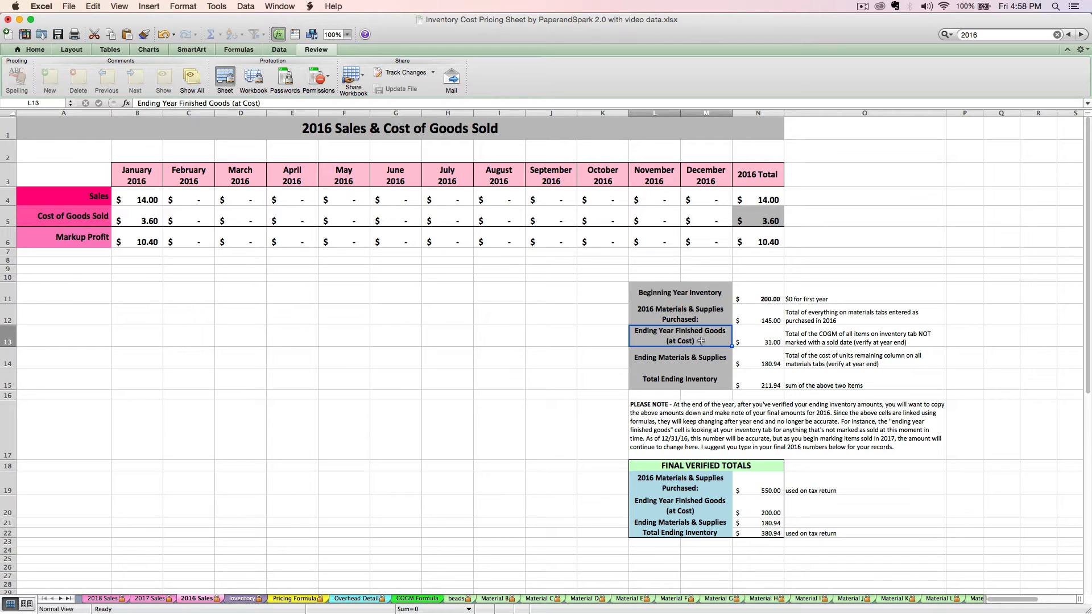
{"action": "left_click", "coordinate": [740, 342]}
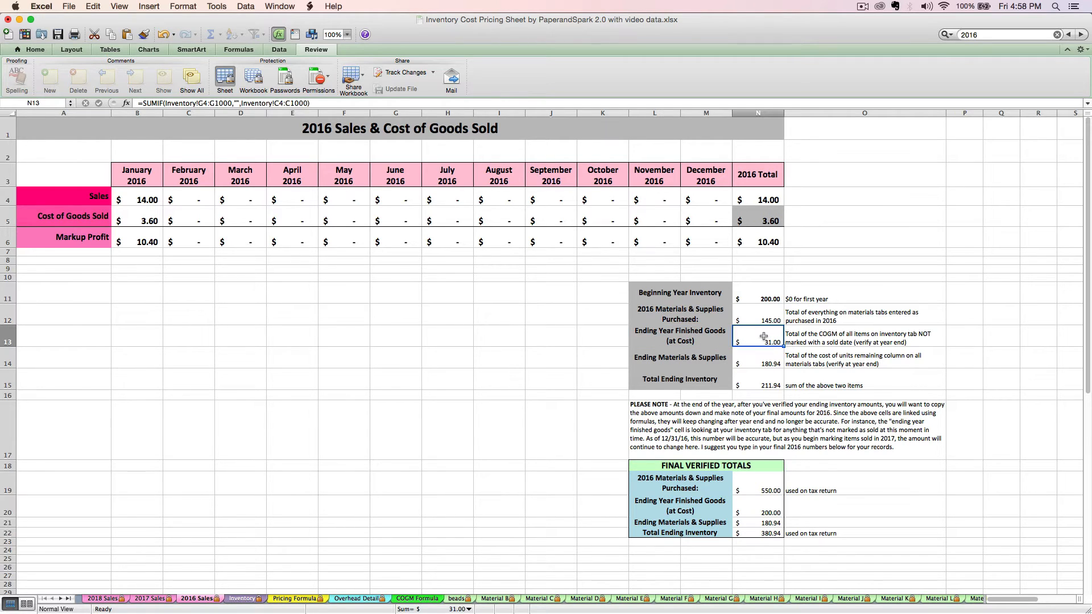
{"action": "left_click", "coordinate": [243, 599]}
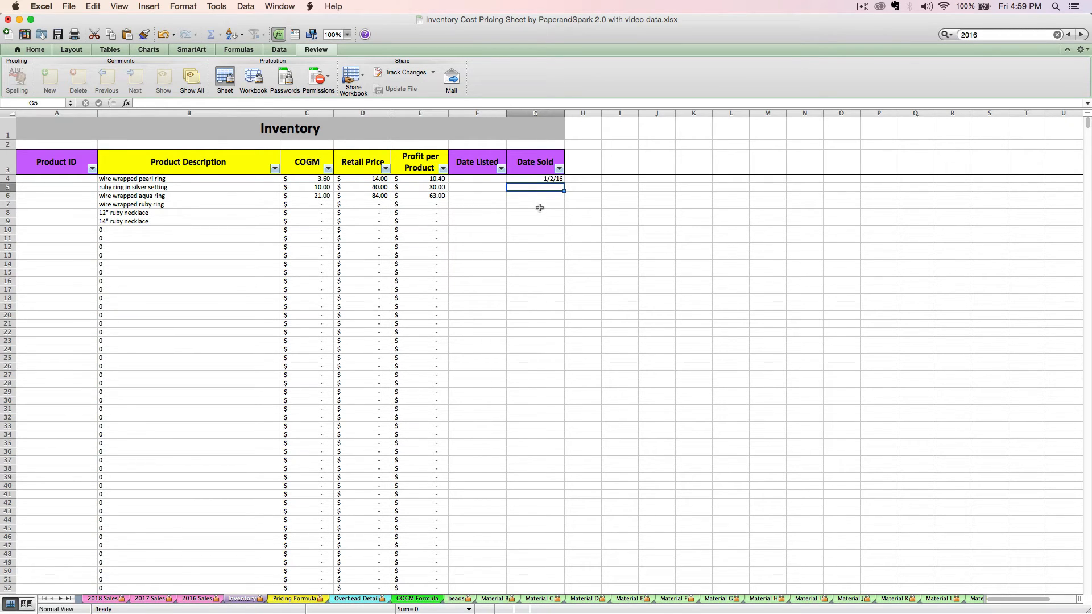
{"action": "left_click", "coordinate": [191, 600]}
{"action": "left_click", "coordinate": [698, 335]}
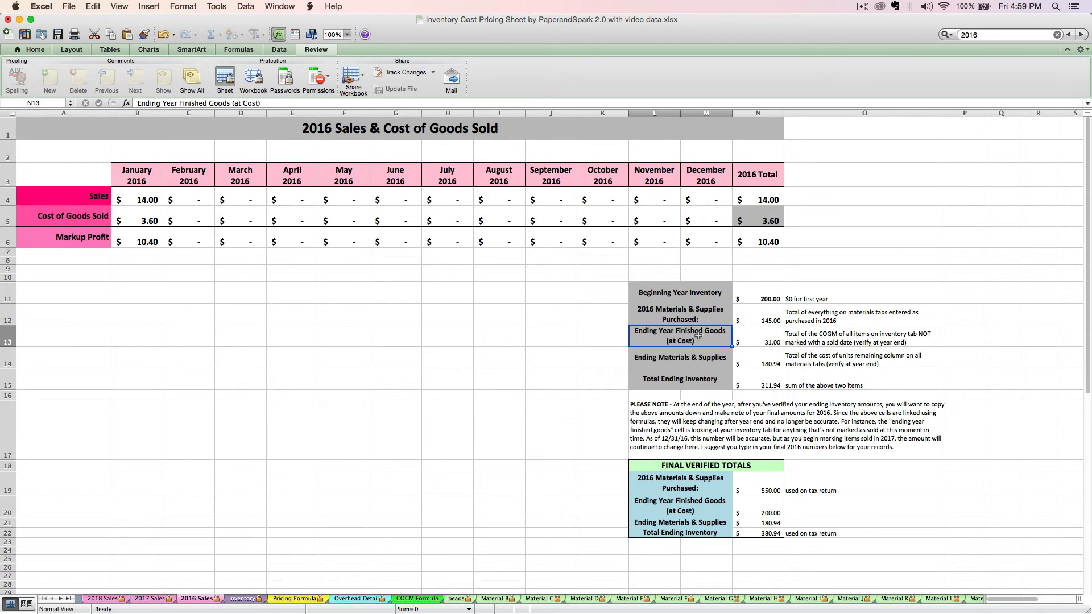
{"action": "left_click_drag", "start_coordinate": [741, 339], "coordinate": [747, 339]}
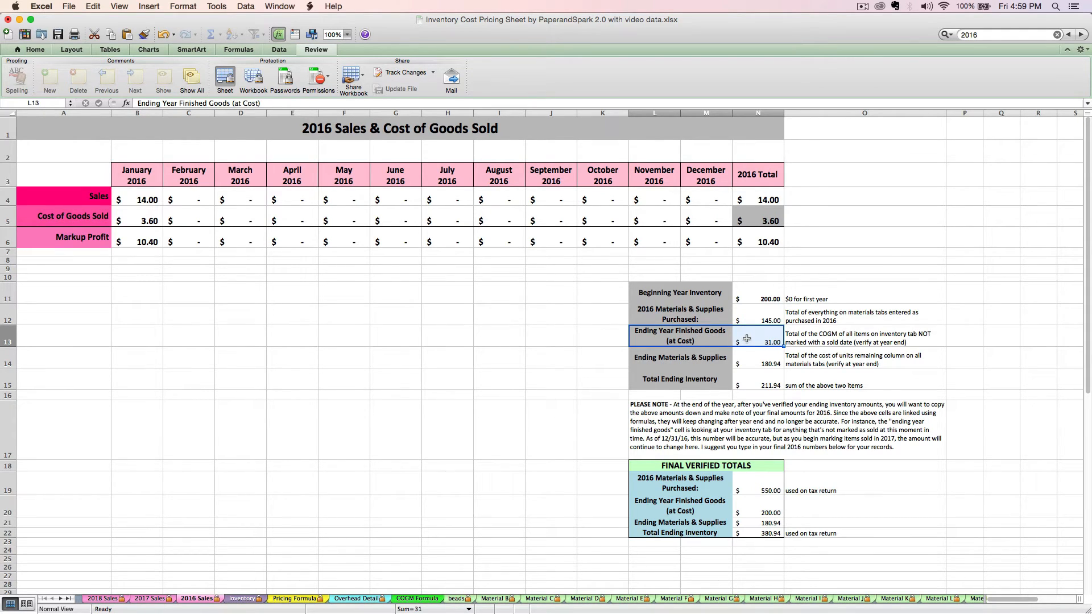
{"action": "left_click", "coordinate": [747, 339]}
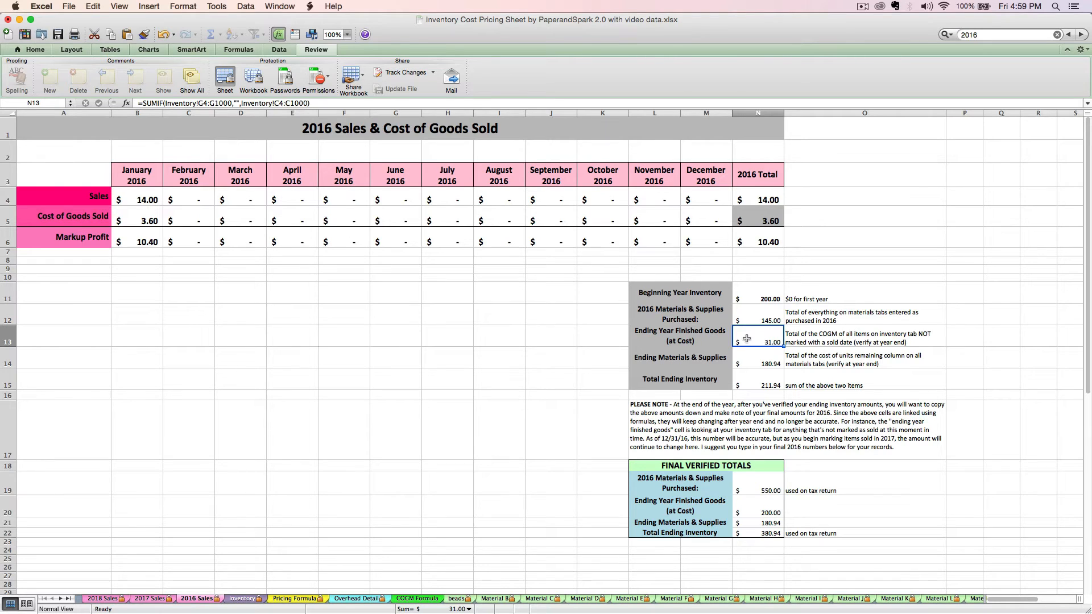
- Check the Ending Materials & Supplies formula against the cost of units remaining on the beads sheet, returning to 2016 Sales
{"action": "left_click_drag", "start_coordinate": [704, 364], "coordinate": [746, 363]}
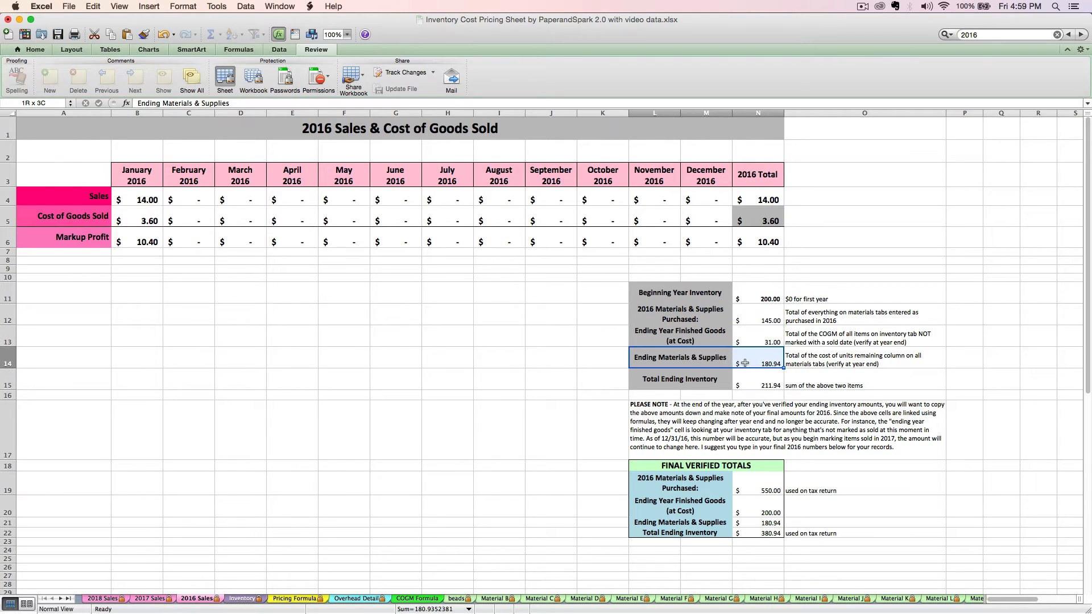
{"action": "left_click", "coordinate": [757, 362]}
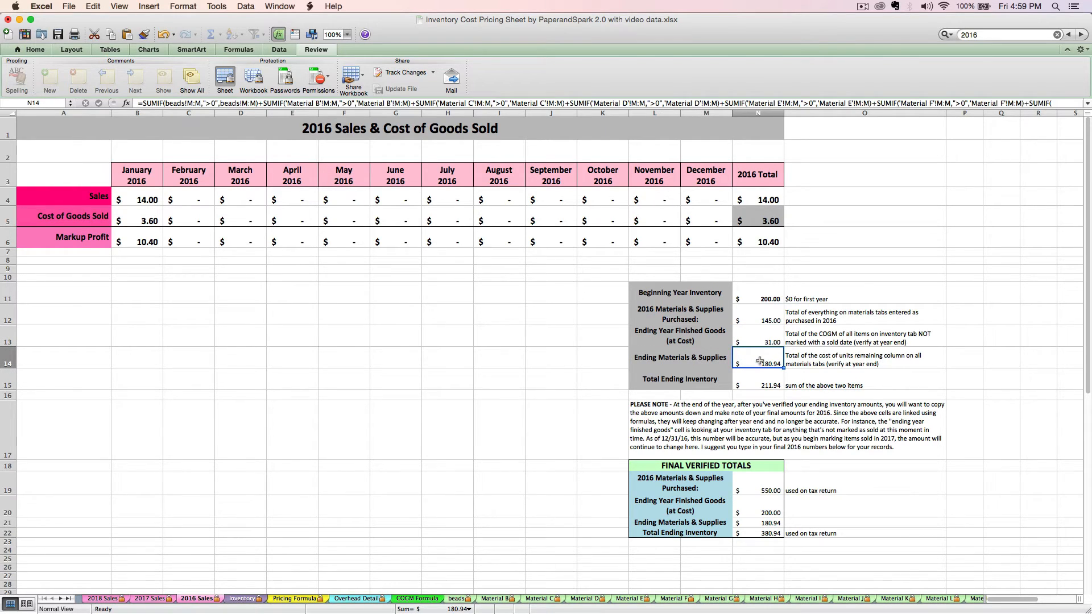
{"action": "left_click", "coordinate": [455, 599]}
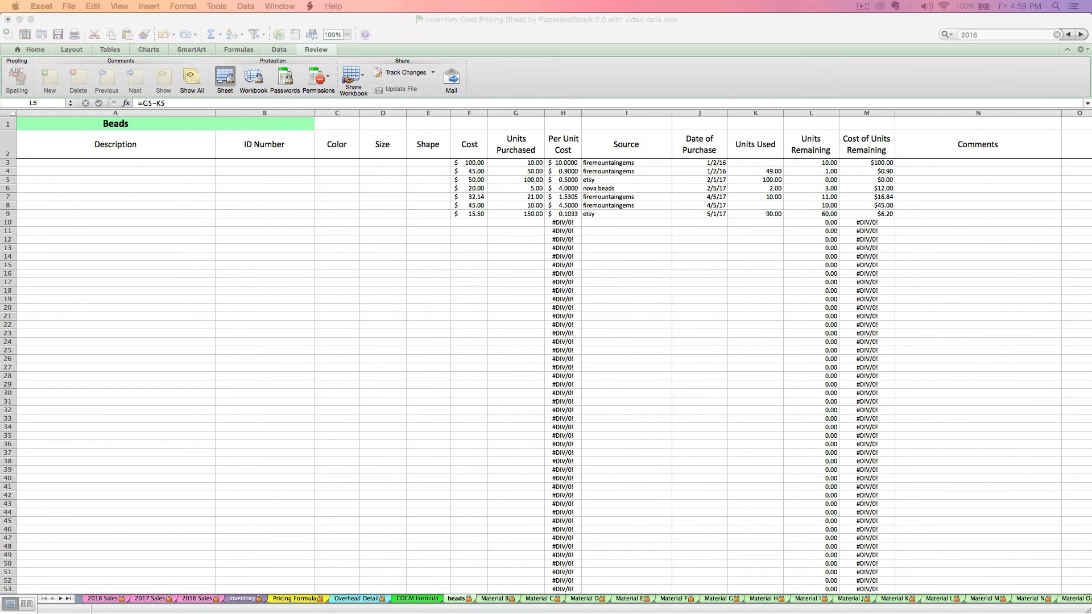
{"action": "left_click", "coordinate": [781, 177]}
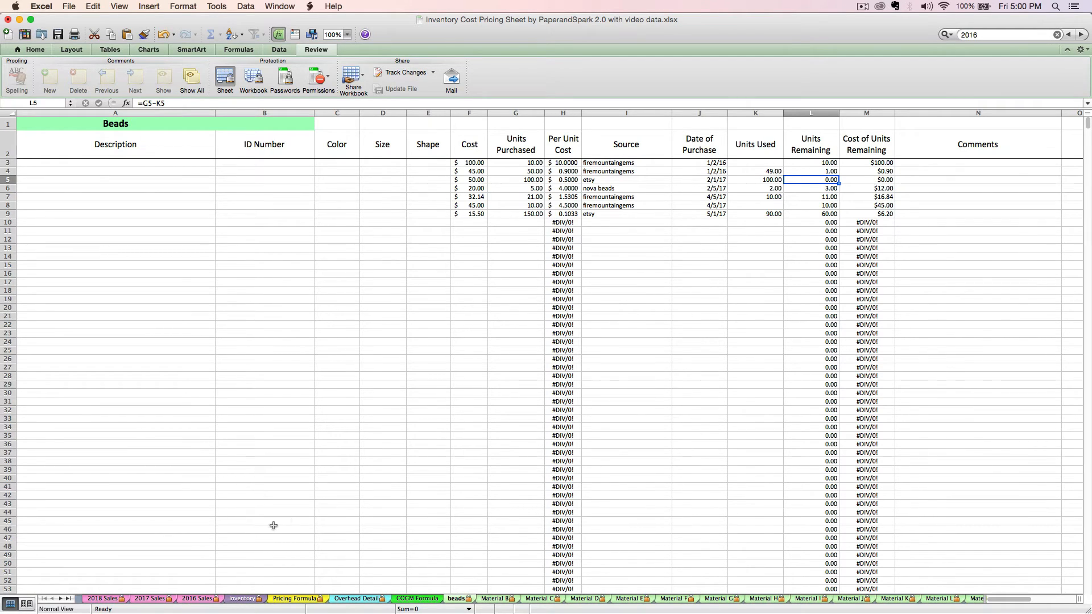
{"action": "left_click", "coordinate": [202, 599]}
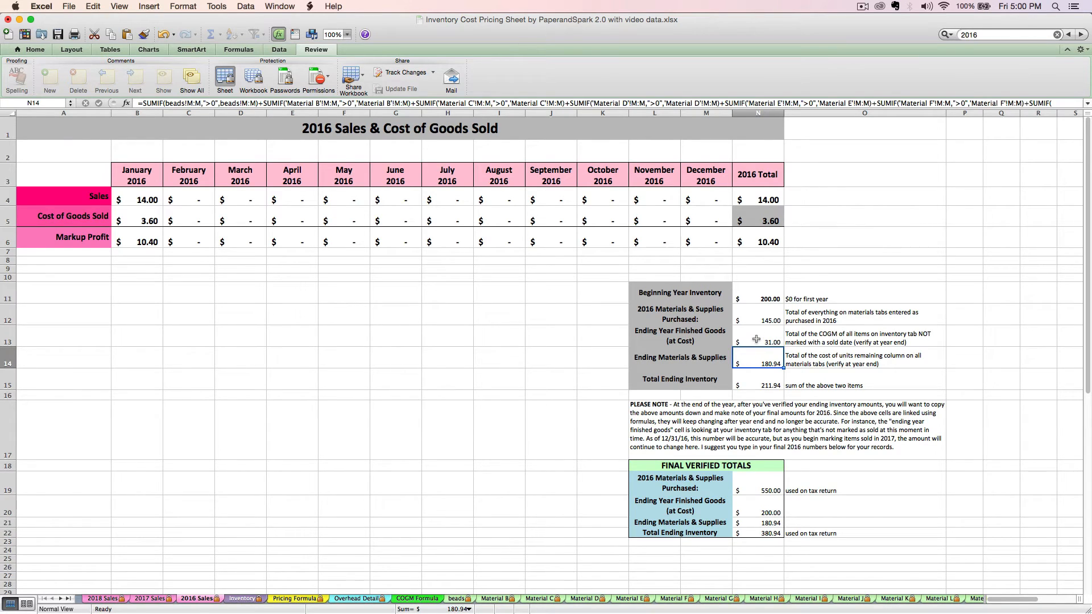
- Examine how Total Ending Inventory sums the Ending Year Finished Goods and Ending Materials & Supplies amounts
{"action": "left_click_drag", "start_coordinate": [757, 340], "coordinate": [762, 361]}
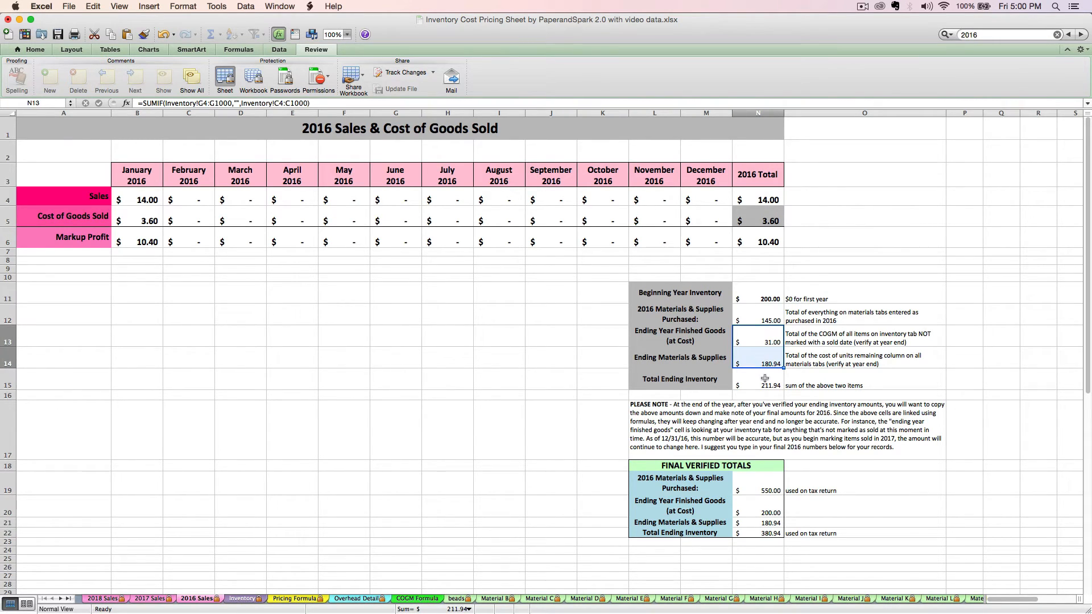
{"action": "left_click", "coordinate": [762, 381]}
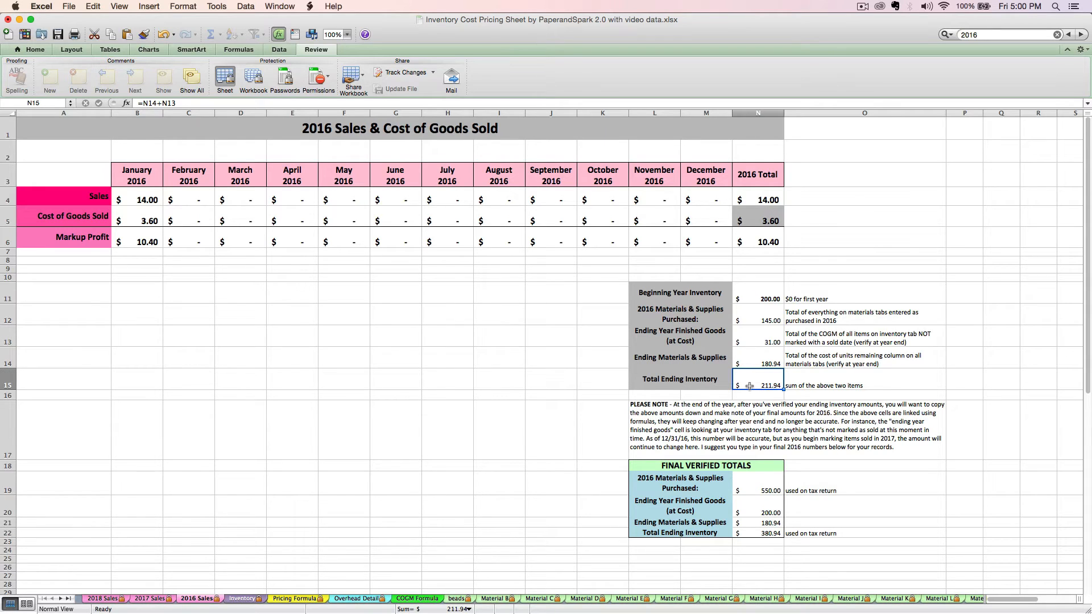
{"action": "left_click", "coordinate": [754, 343]}
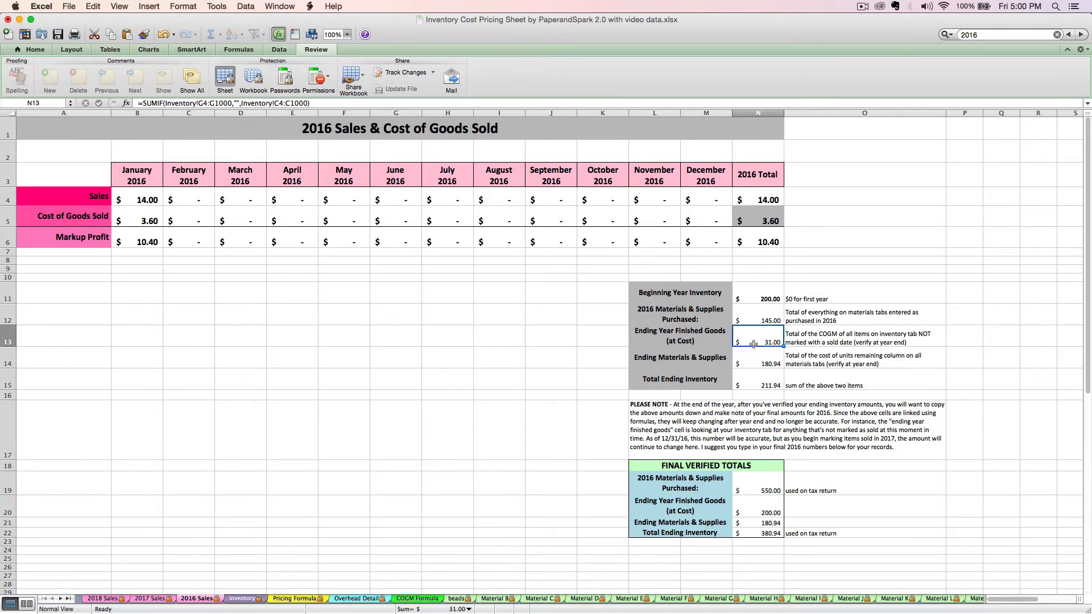
{"action": "left_click", "coordinate": [757, 361]}
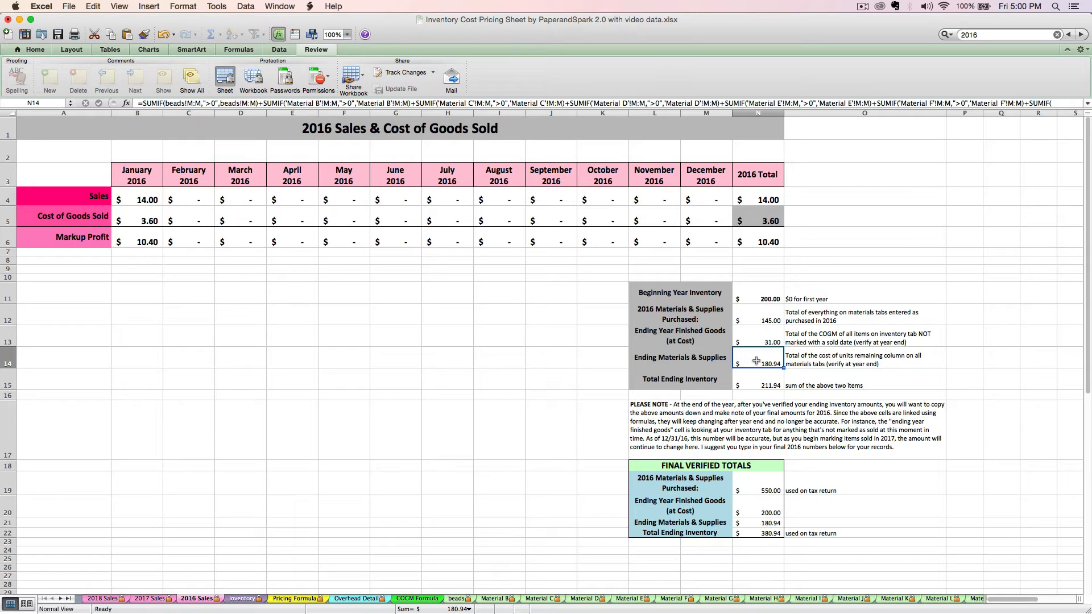
- Compare the Total Ending Inventory formula with the two ending amounts in cells N13 and N14
{"action": "left_click", "coordinate": [749, 384]}
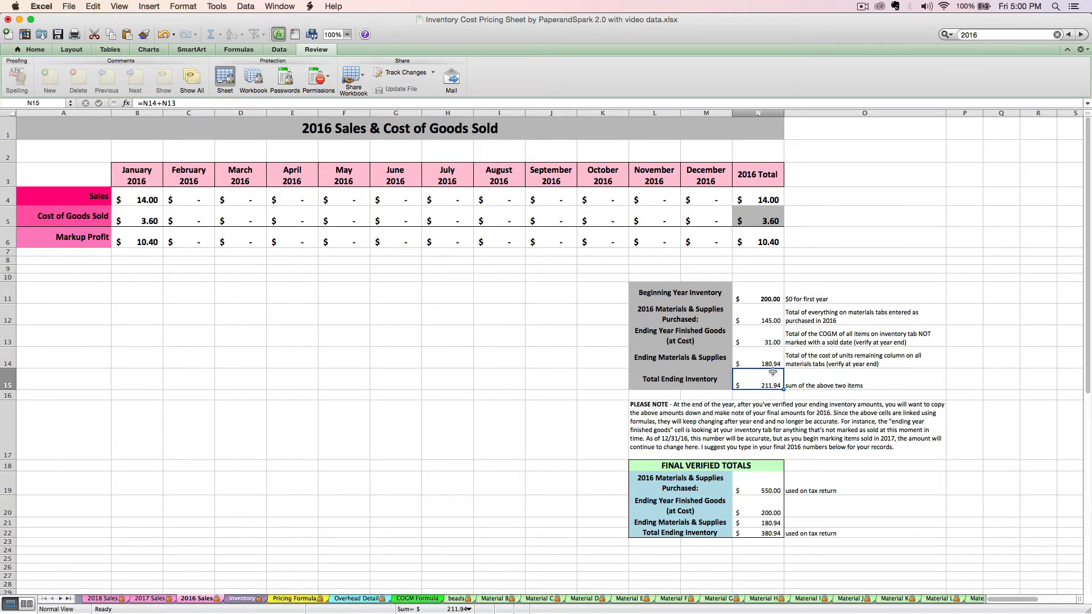
{"action": "left_click_drag", "start_coordinate": [760, 338], "coordinate": [761, 356]}
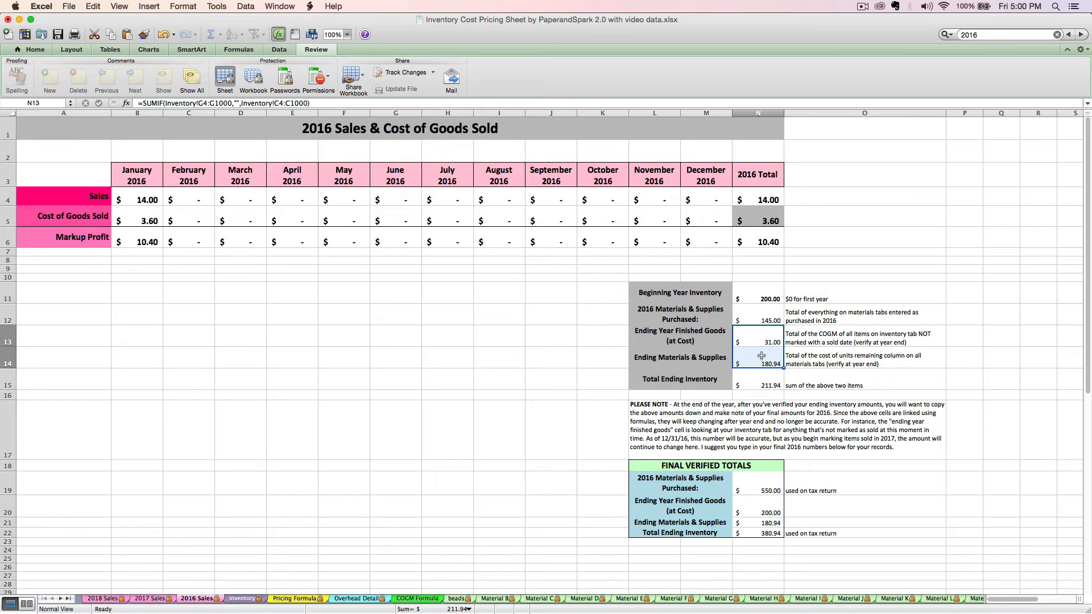
{"action": "left_click", "coordinate": [768, 377]}
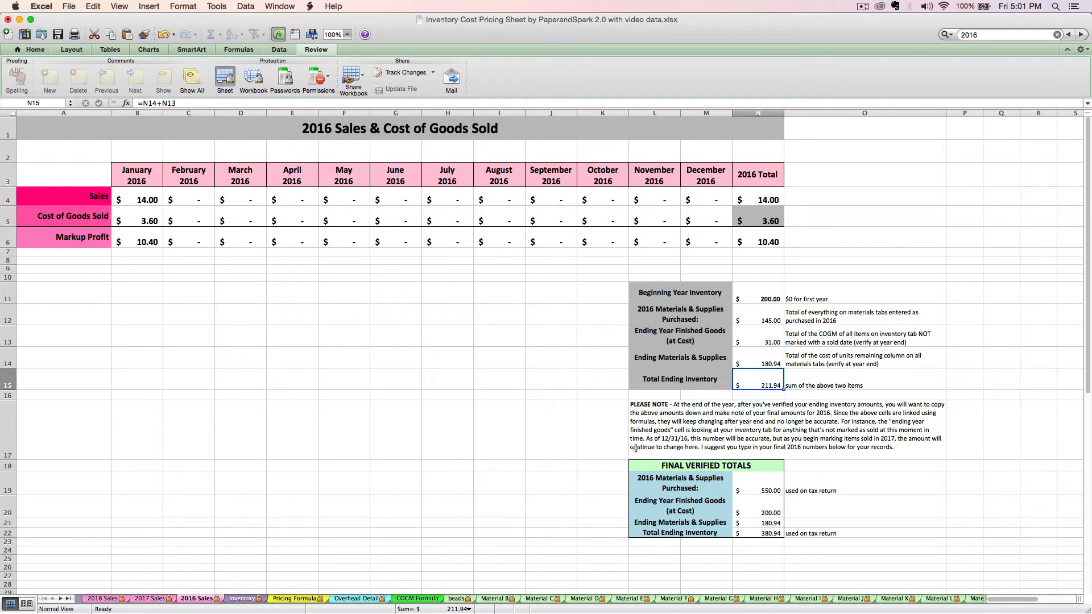
- On the beads sheet, overwrite the Units Remaining value in cell L3 with 8
{"action": "left_click", "coordinate": [458, 599]}
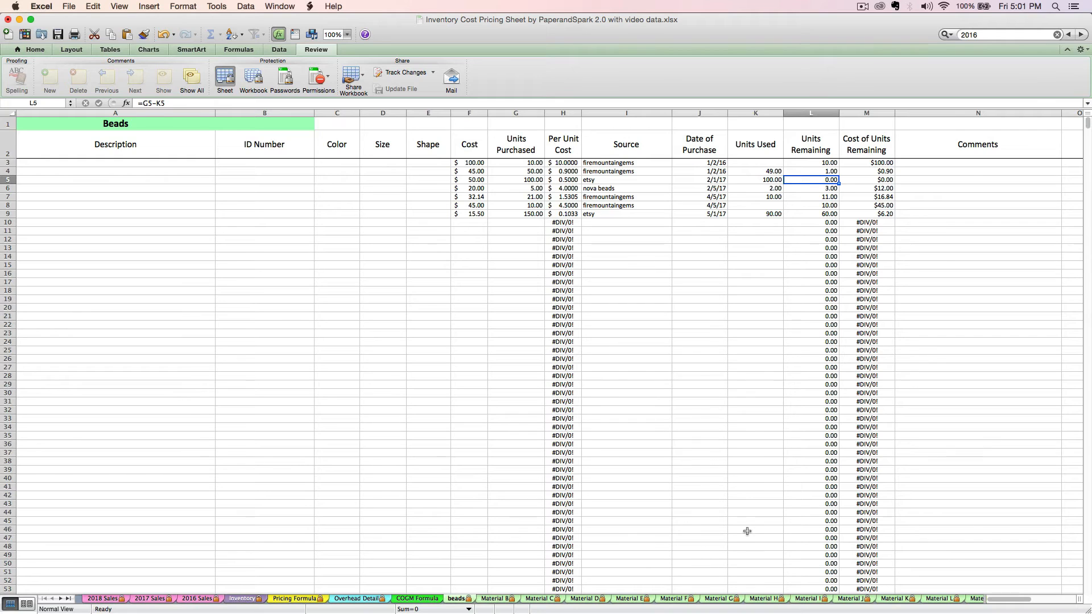
{"action": "left_click", "coordinate": [811, 114]}
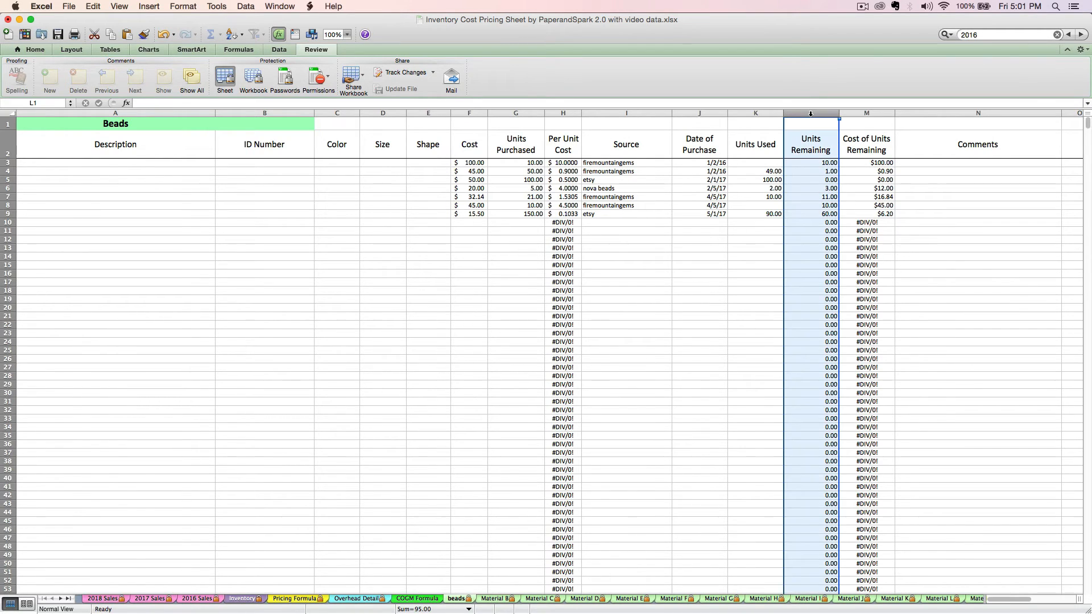
{"action": "left_click", "coordinate": [812, 196]}
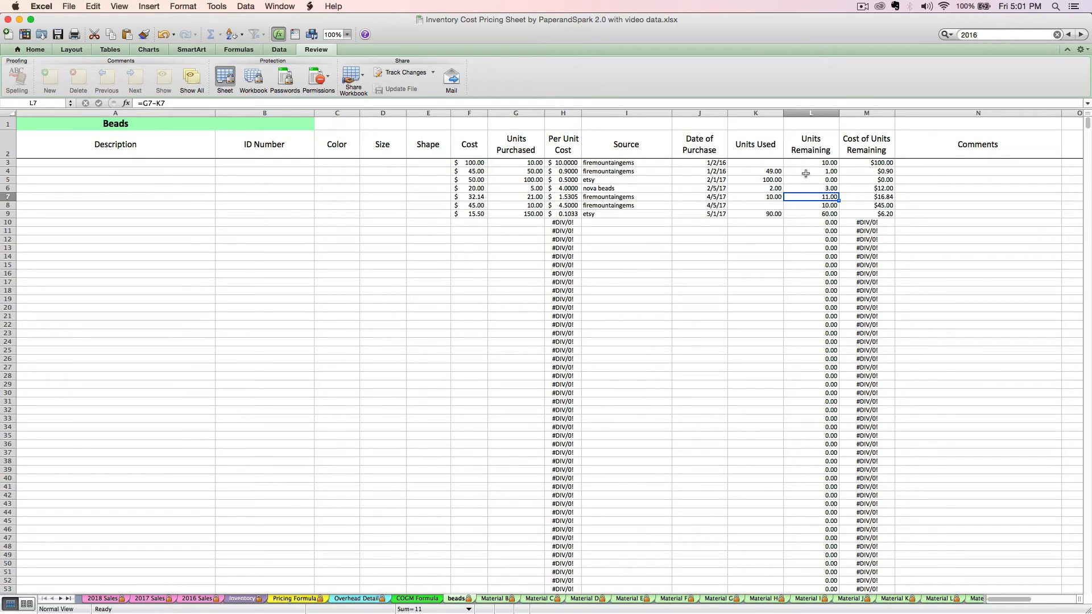
{"action": "left_click", "coordinate": [803, 164]}
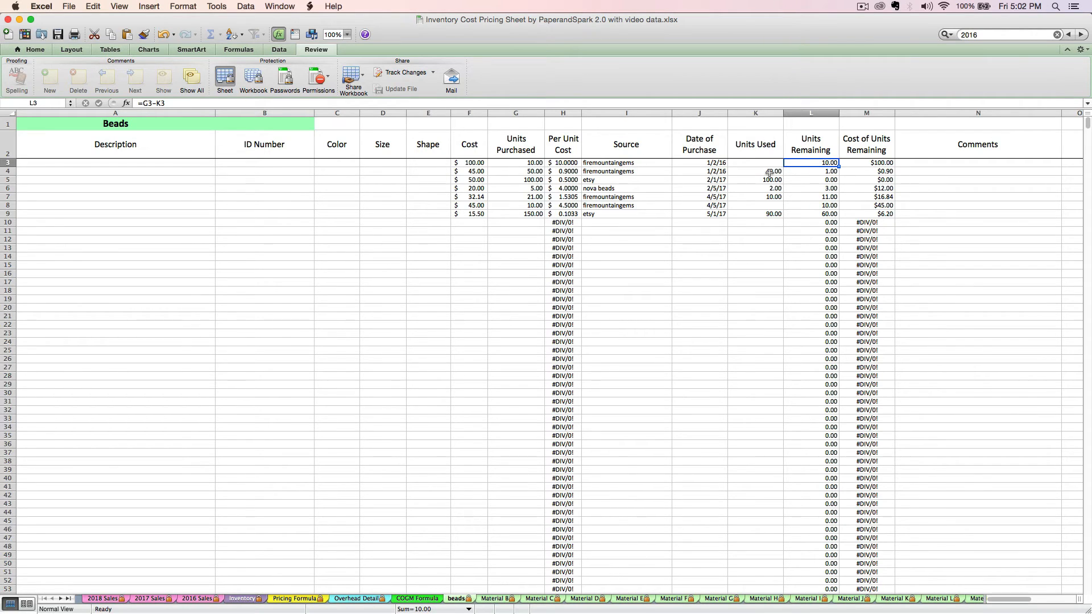
{"action": "type", "text": "8"}
{"action": "key", "text": "Return"}
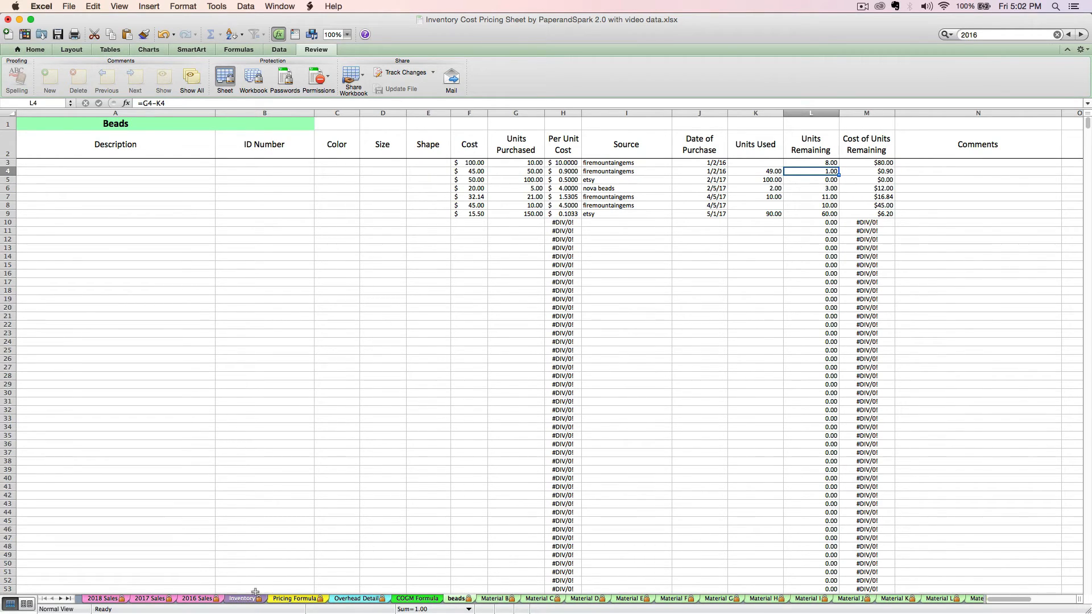
- Recheck Ending Materials & Supplies on 2016 Sales and verify Ending Year Finished Goods against the unsold items on the Inventory sheet
{"action": "left_click", "coordinate": [192, 600]}
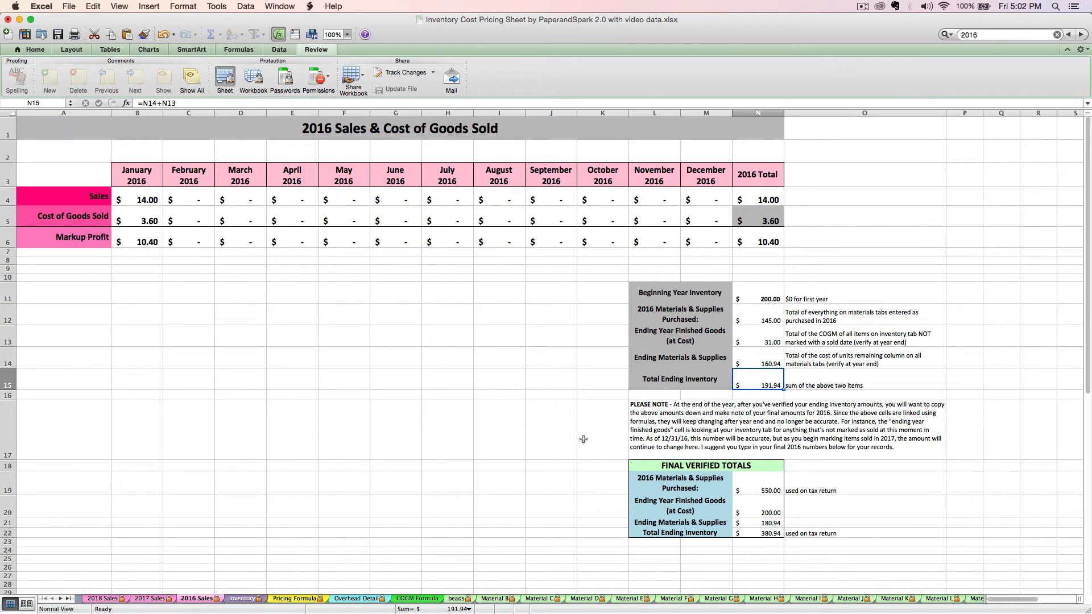
{"action": "left_click", "coordinate": [755, 359]}
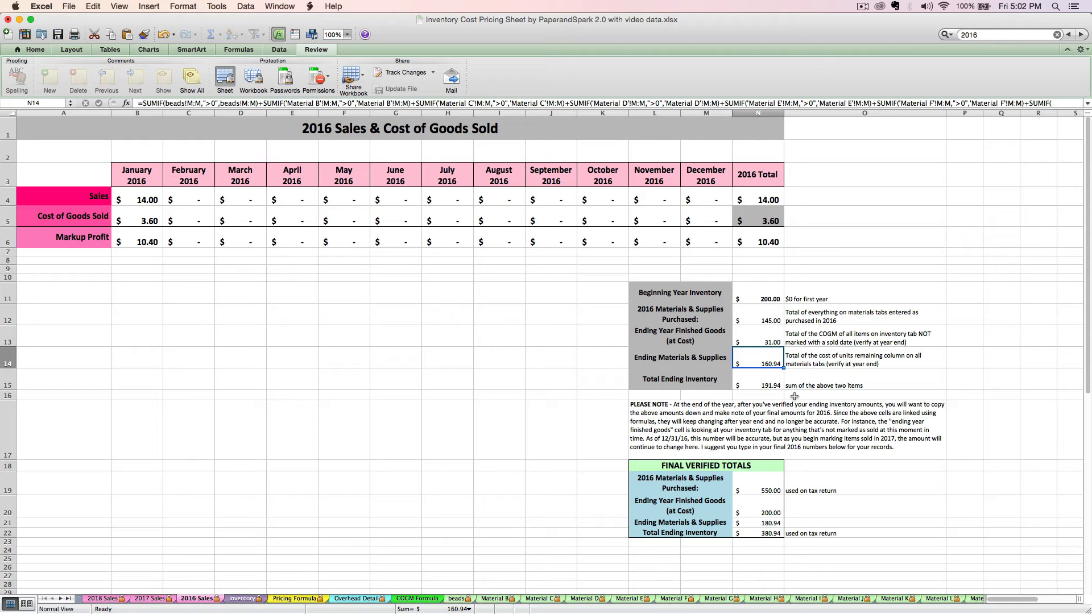
{"action": "left_click", "coordinate": [763, 336]}
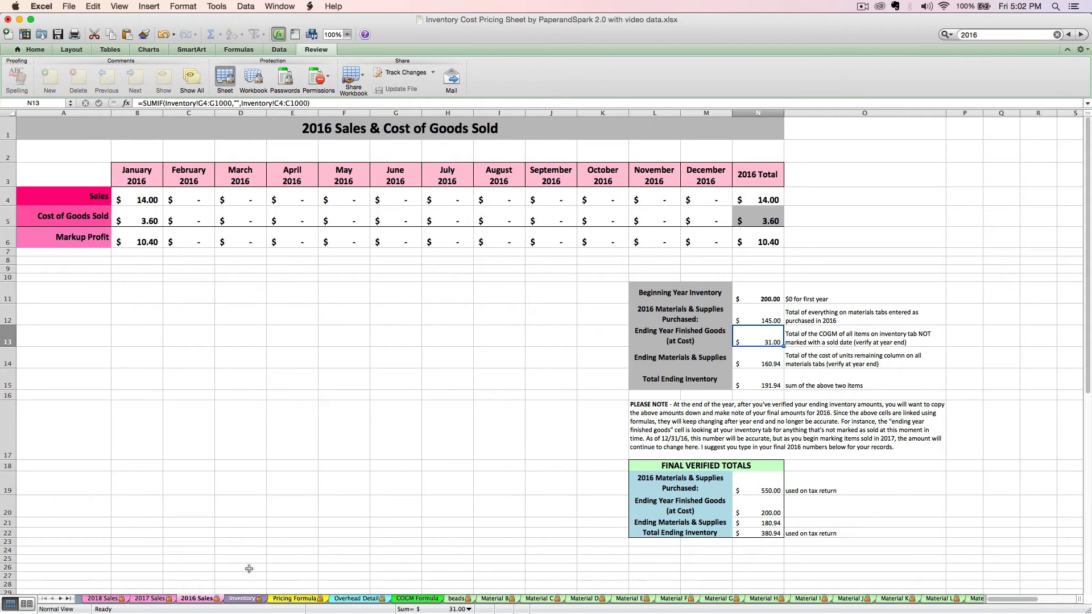
{"action": "left_click", "coordinate": [251, 599]}
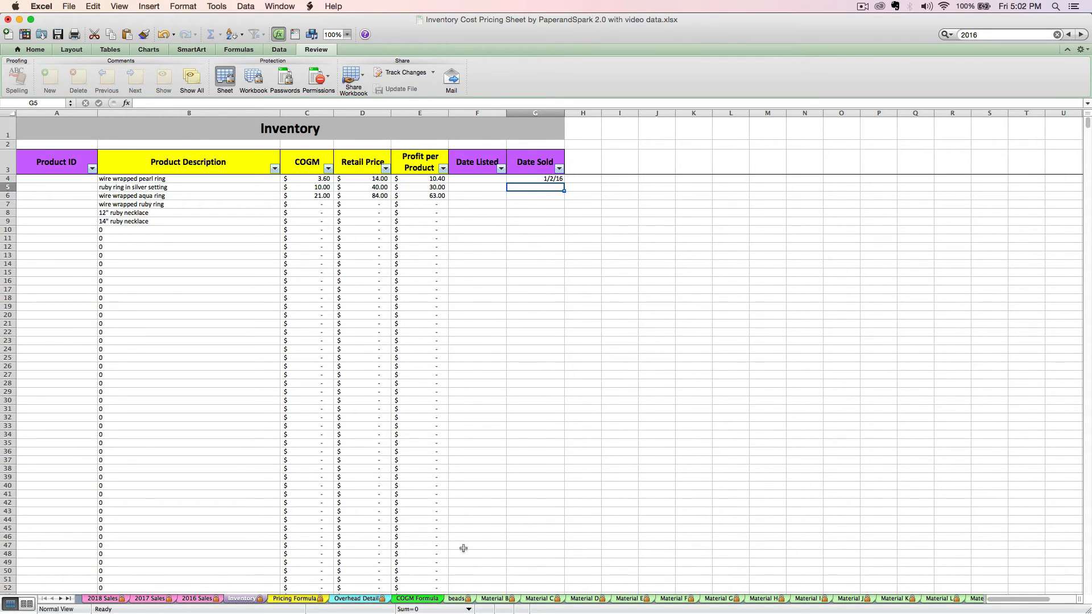
{"action": "mouse_move", "coordinate": [192, 598]}
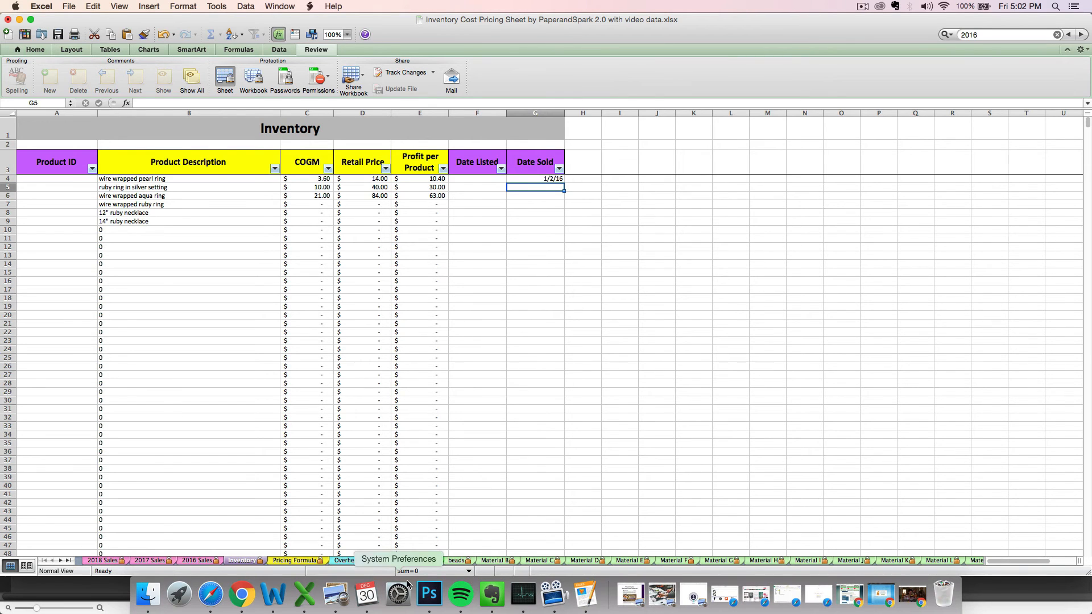
{"action": "left_click", "coordinate": [196, 561]}
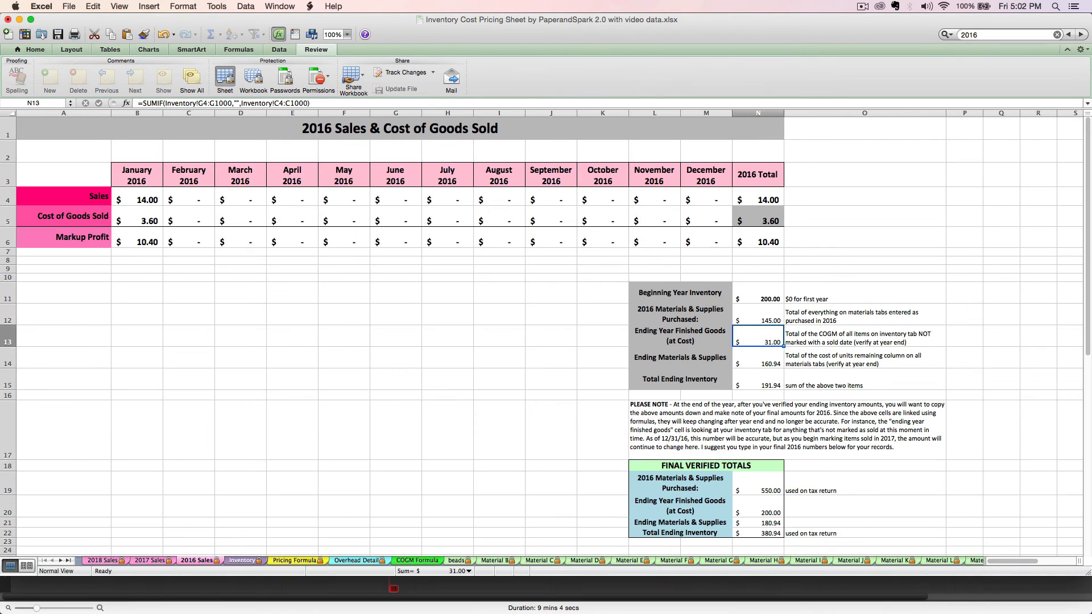
{"action": "left_click", "coordinate": [724, 343]}
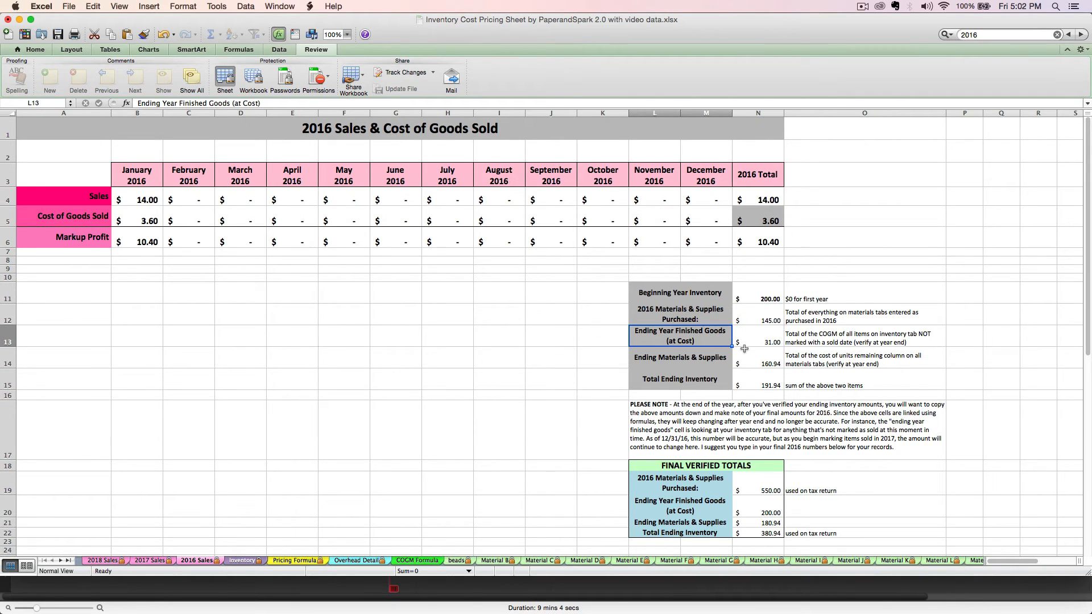
- Review Total Ending Inventory, the year-end note and the formula-linked amounts in the inventory summary on 2016 Sales
{"action": "left_click", "coordinate": [762, 385]}
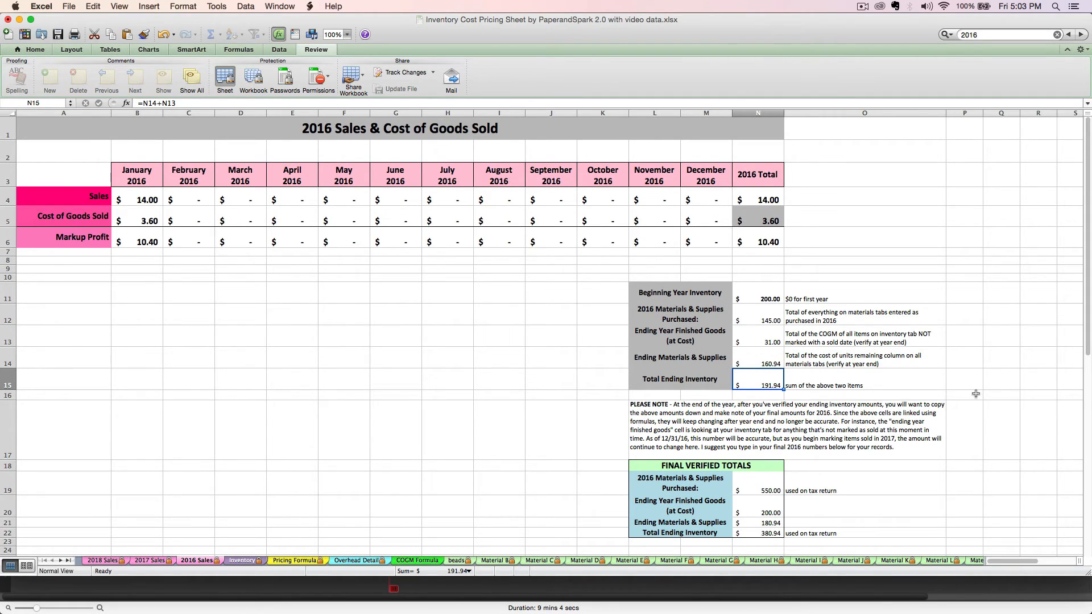
{"action": "left_click", "coordinate": [937, 405]}
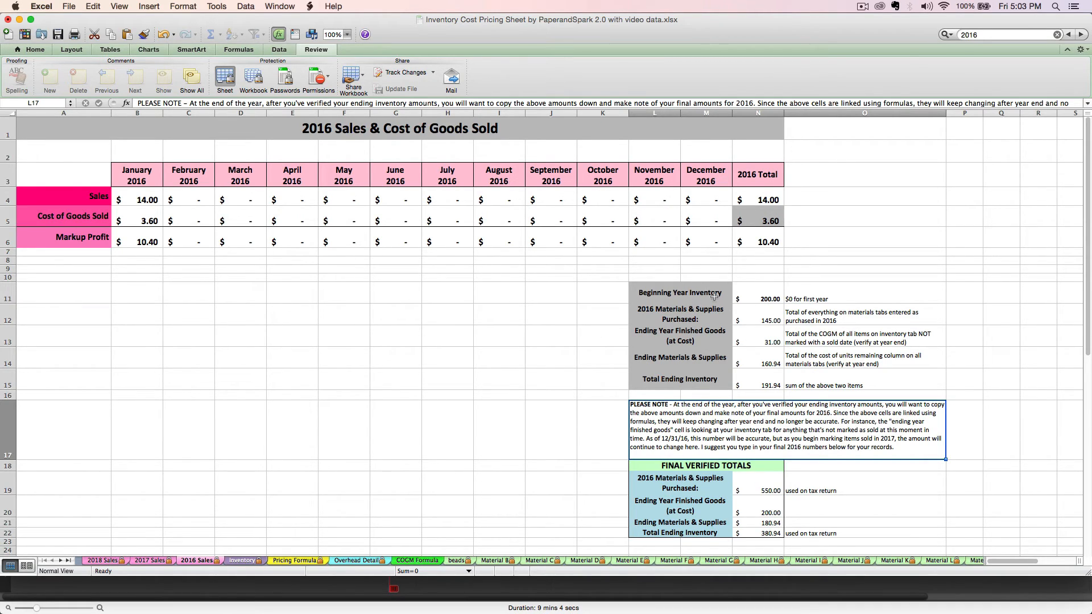
{"action": "left_click_drag", "start_coordinate": [714, 295], "coordinate": [774, 386]}
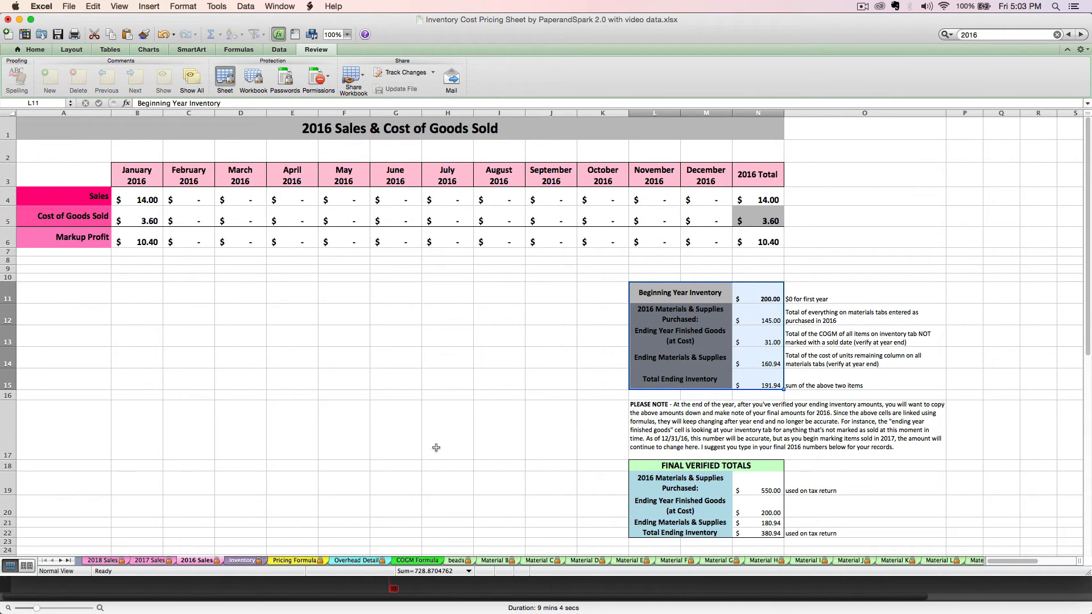
{"action": "left_click", "coordinate": [769, 337]}
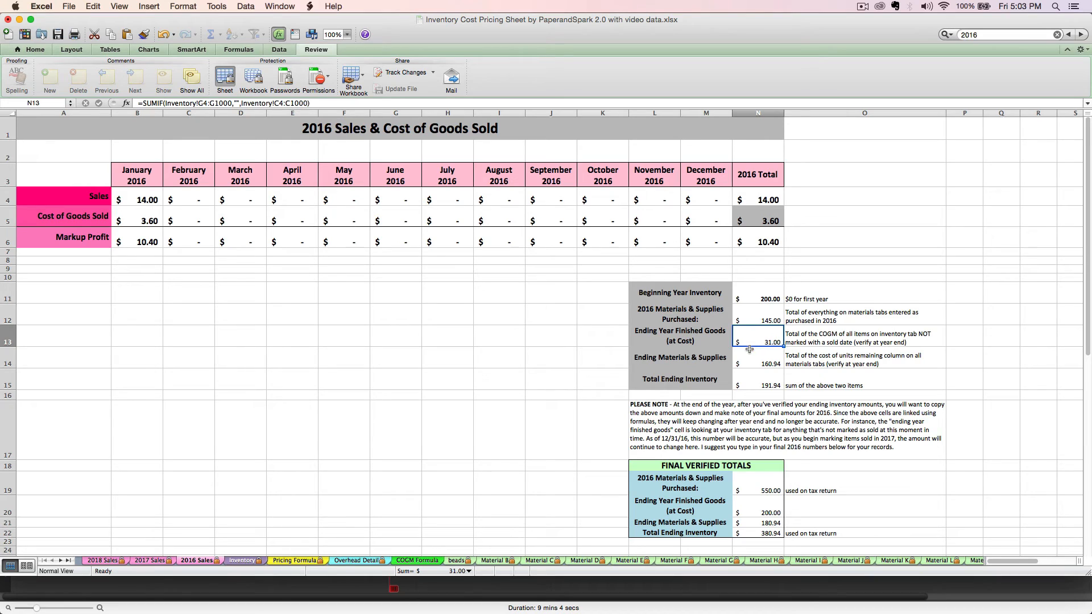
{"action": "left_click", "coordinate": [767, 362]}
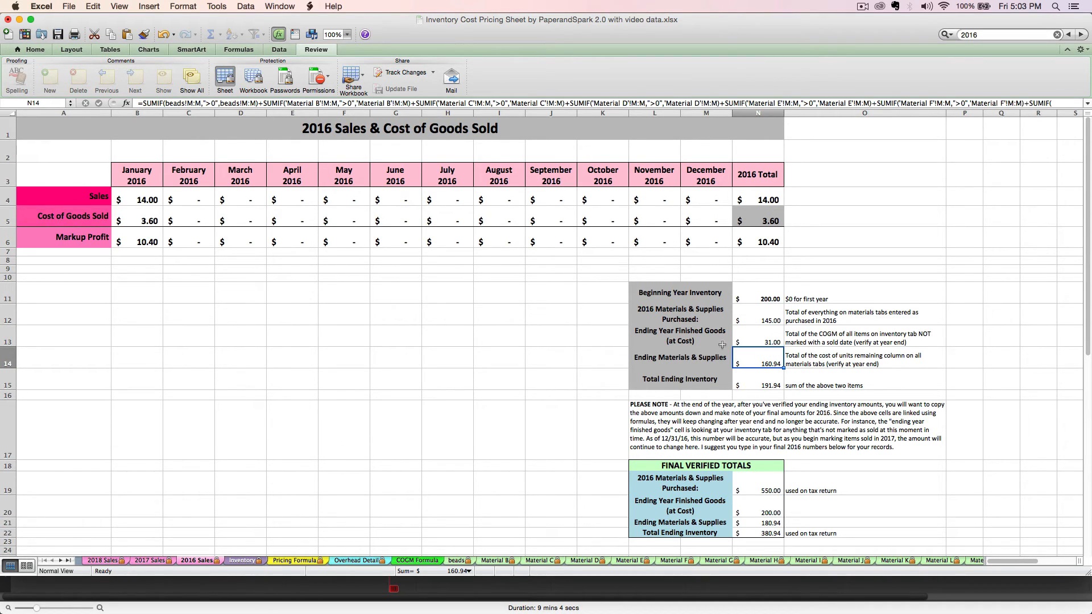
{"action": "left_click", "coordinate": [770, 336]}
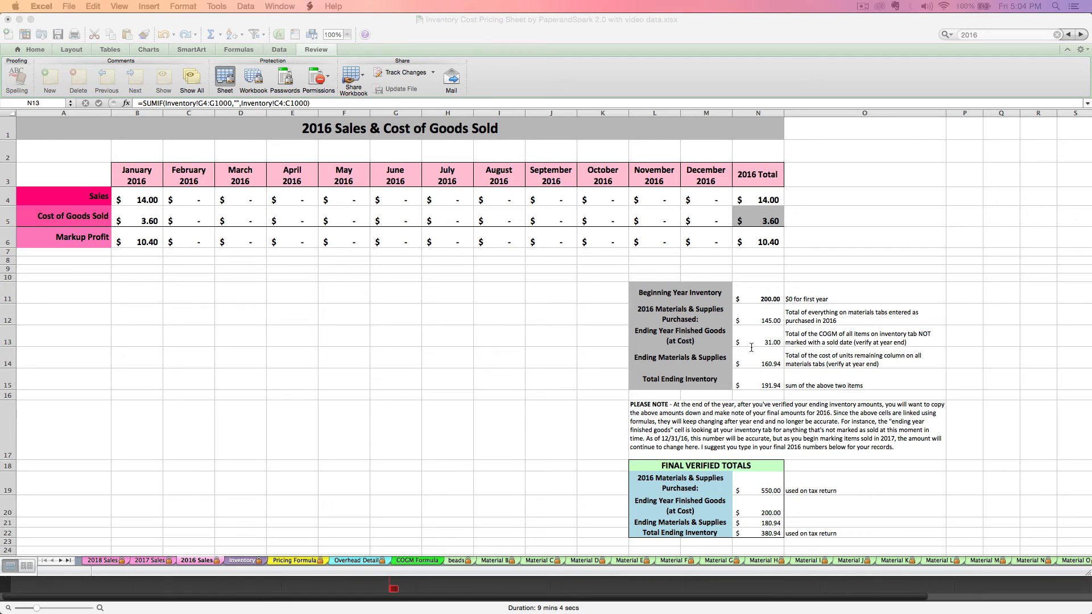
- Examine the materials purchased and total ending inventory under Final Verified Totals, and the beginning inventory cell on the 2017 Sales sheet
{"action": "left_click", "coordinate": [726, 492]}
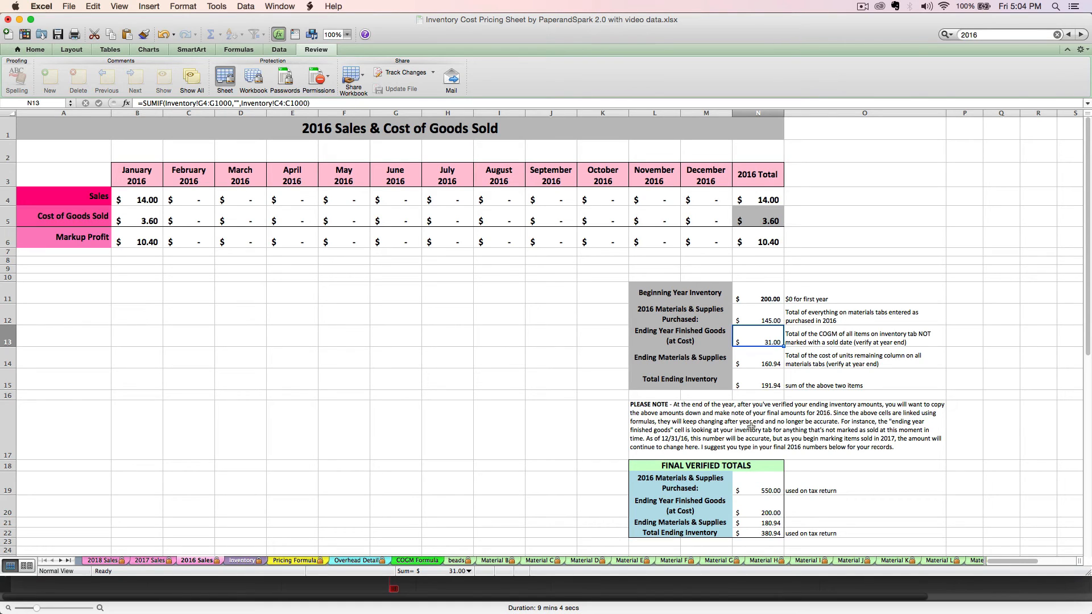
{"action": "left_click", "coordinate": [758, 485]}
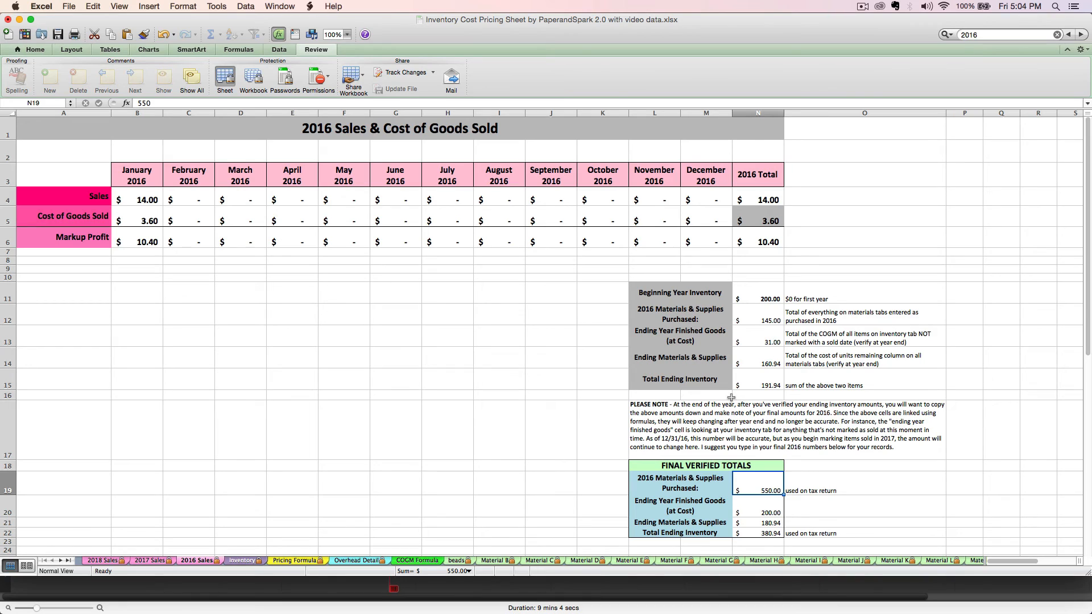
{"action": "left_click", "coordinate": [758, 532]}
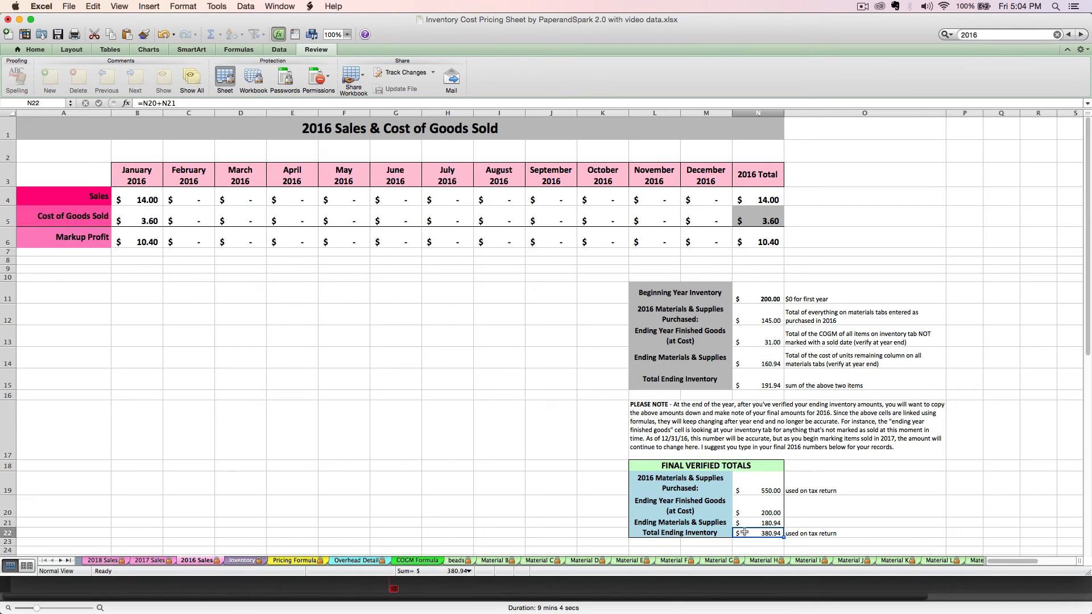
{"action": "left_click", "coordinate": [169, 562]}
{"action": "left_click", "coordinate": [772, 301]}
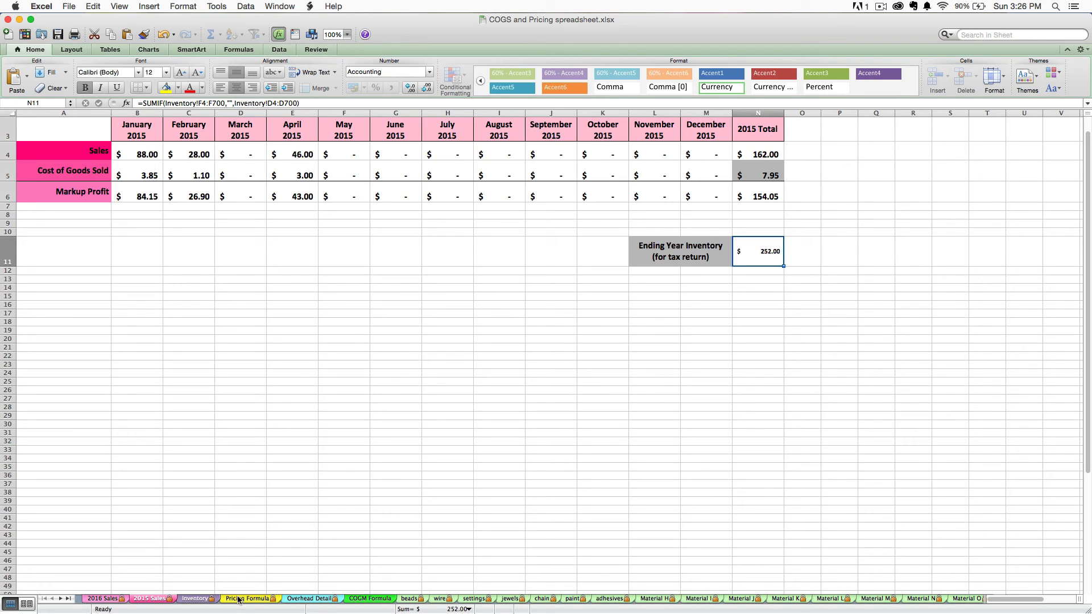
- Look through the Pricing Formula, COGM Formula, Overhead Detail and Inventory sheets of the COGS and Pricing spreadsheet workbook
{"action": "left_click", "coordinate": [249, 599]}
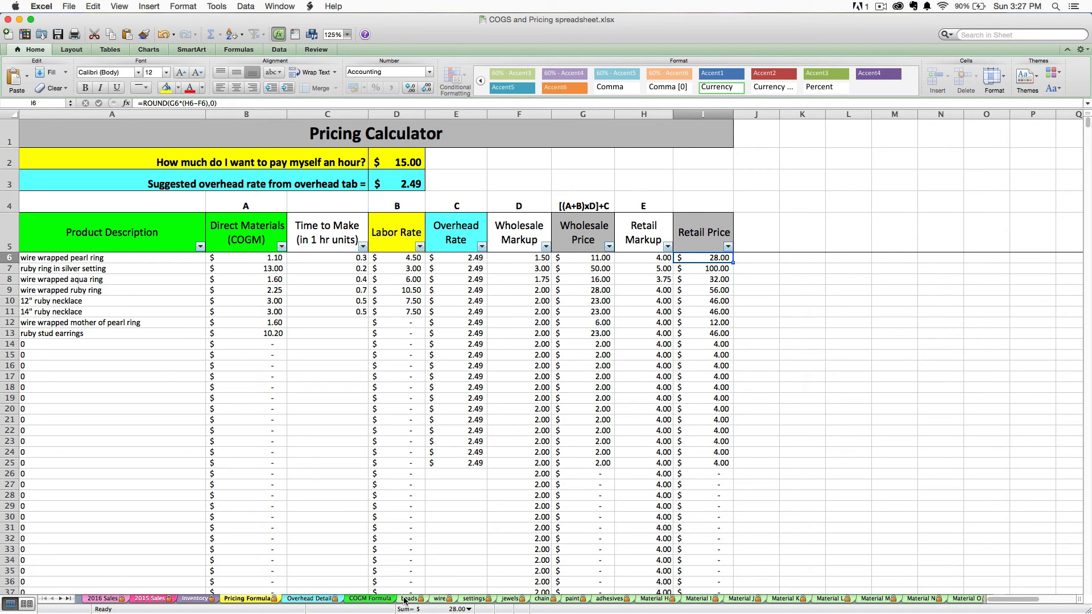
{"action": "left_click", "coordinate": [357, 601]}
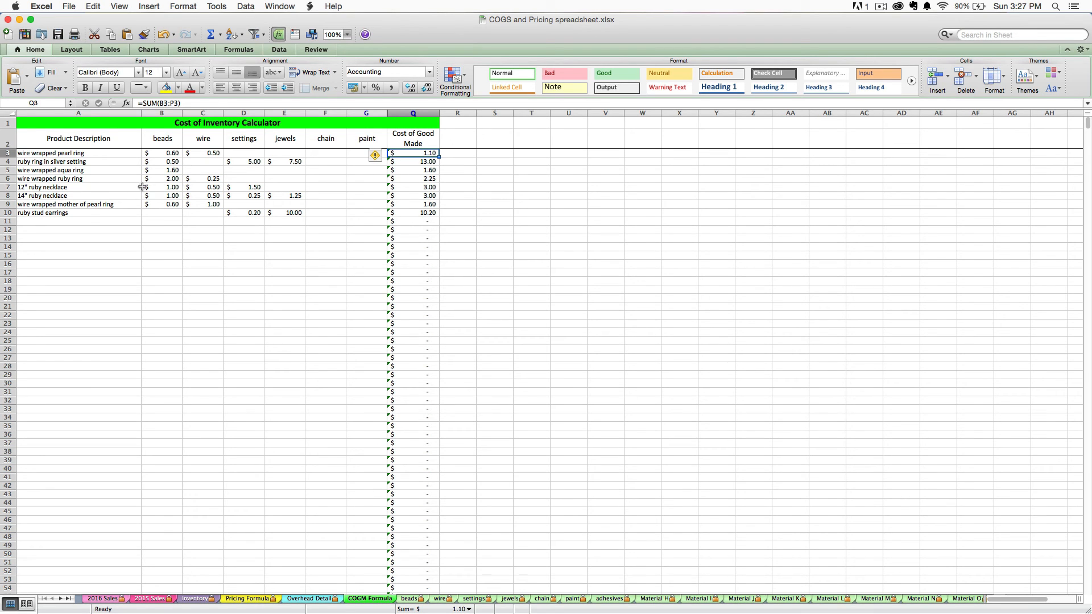
{"action": "left_click", "coordinate": [248, 601]}
{"action": "left_click", "coordinate": [292, 600]}
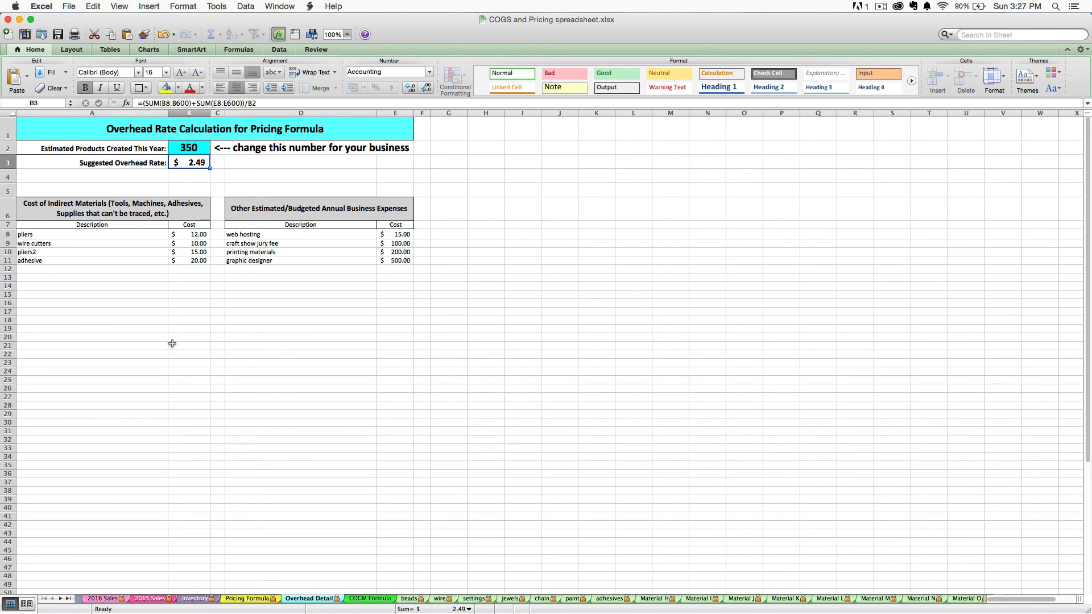
{"action": "left_click", "coordinate": [248, 600]}
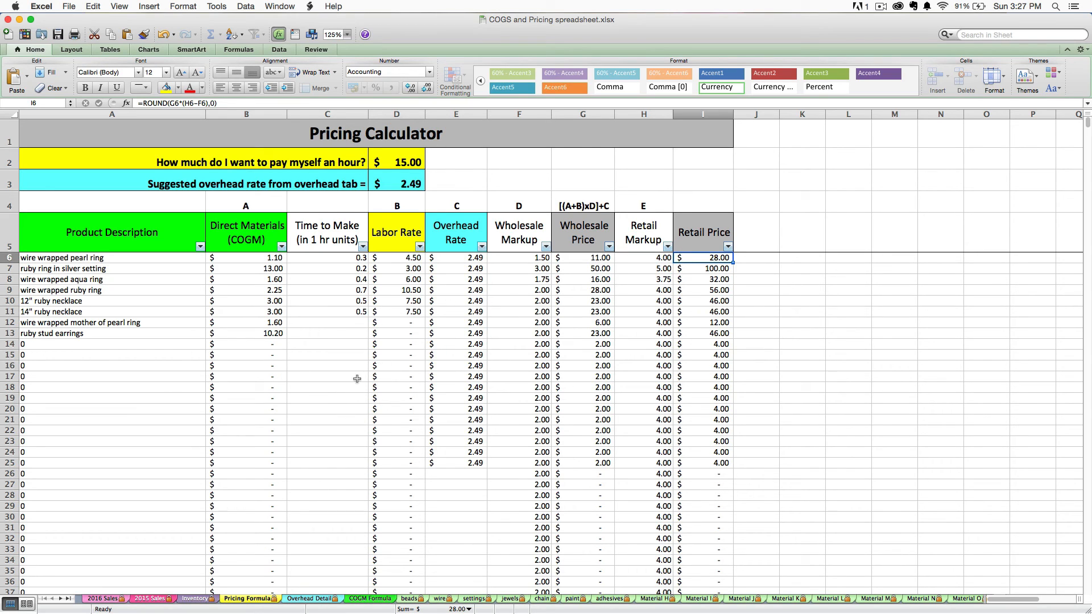
{"action": "left_click", "coordinate": [191, 600]}
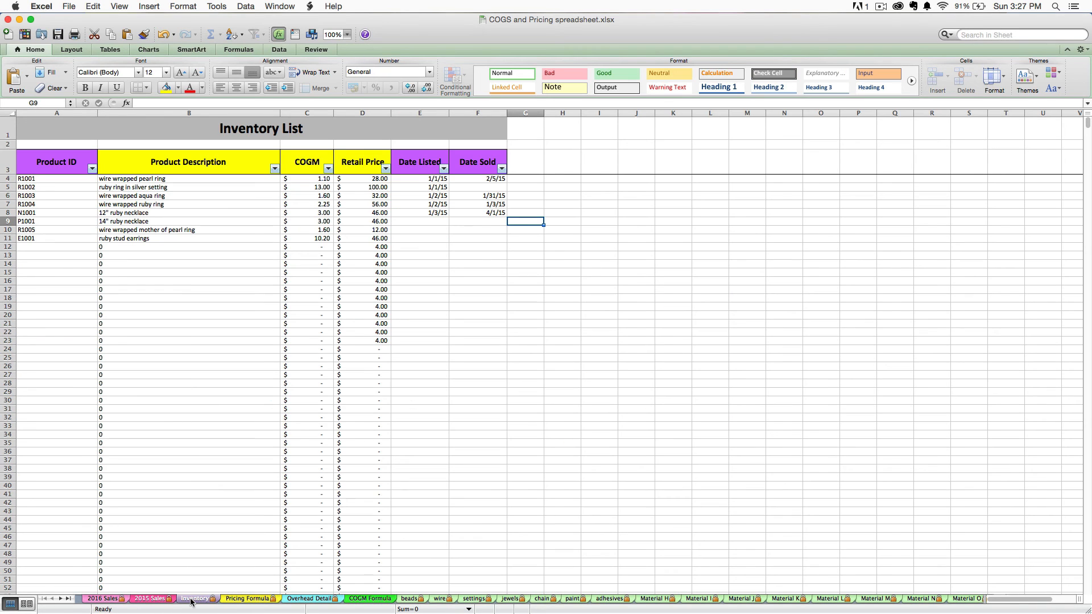